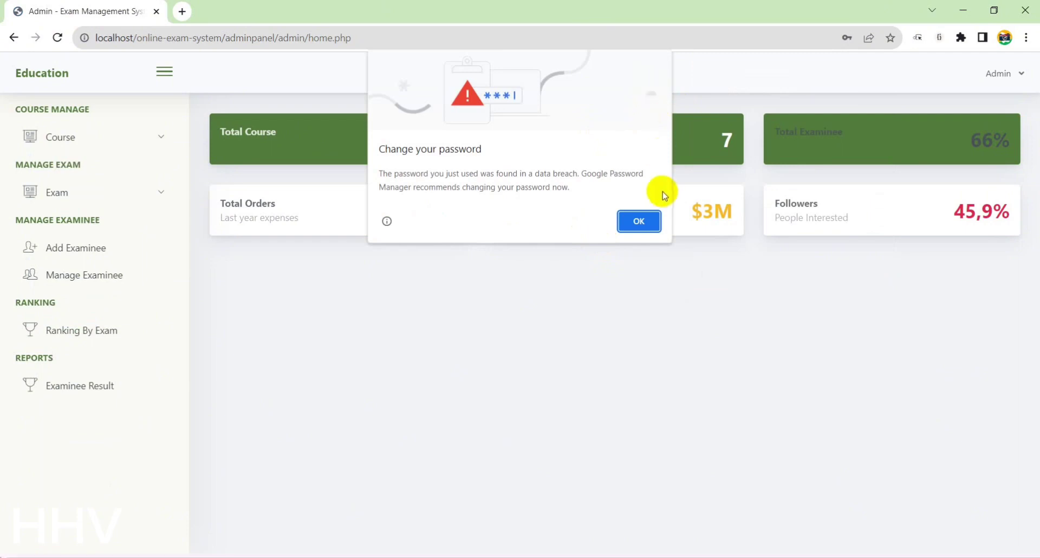
Dismiss Chrome's password warning and open Manage Course, listing Course 1 through Course 6
{"action": "left_click", "coordinate": [895, 62]}
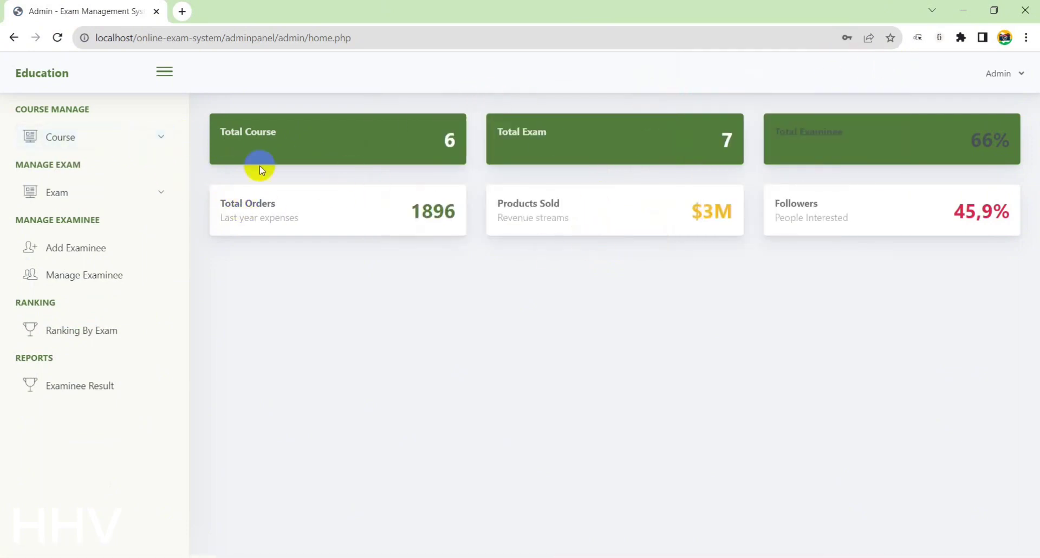
{"action": "left_click", "coordinate": [150, 140]}
{"action": "left_click", "coordinate": [81, 187]}
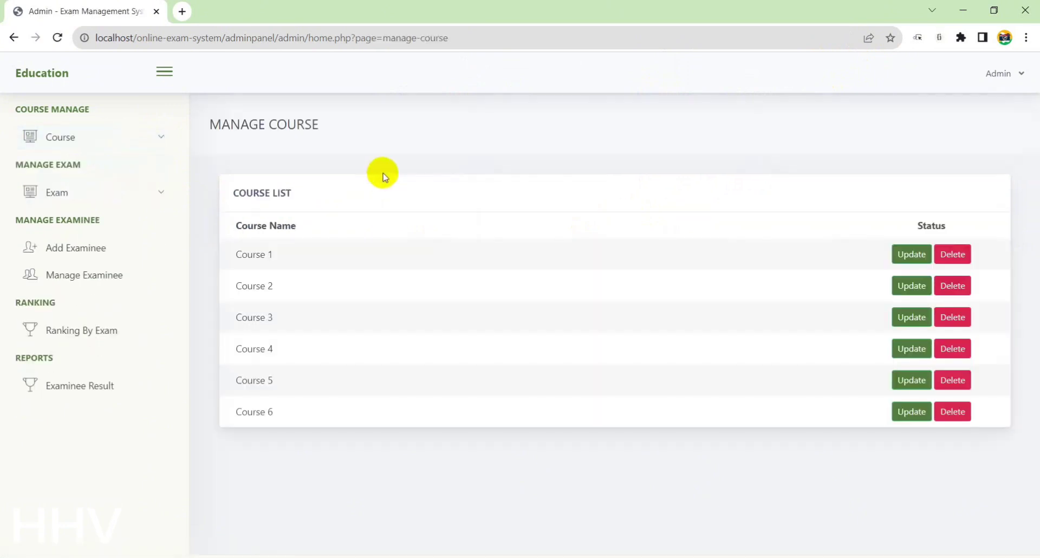
Add a course named 'Course test1' through Add Course and close the form
{"action": "left_click", "coordinate": [120, 143]}
{"action": "left_click", "coordinate": [81, 167]}
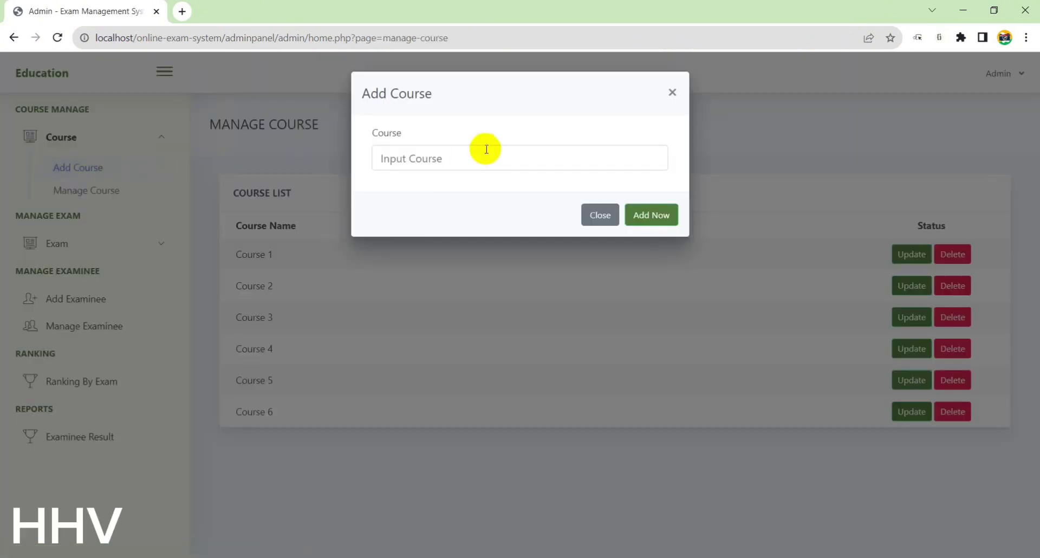
{"action": "left_click", "coordinate": [469, 157]}
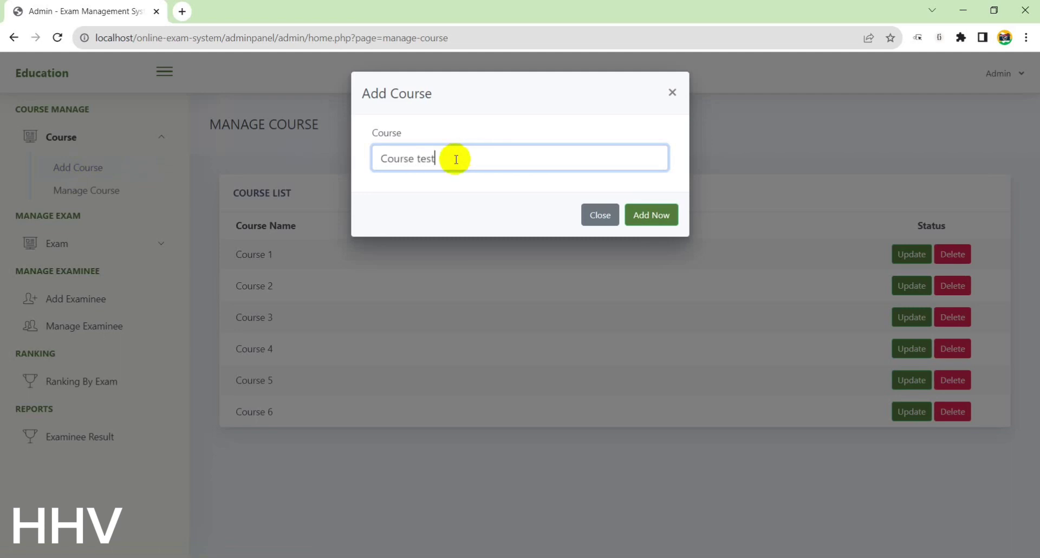
{"action": "left_click", "coordinate": [642, 213]}
{"action": "left_click", "coordinate": [504, 379]}
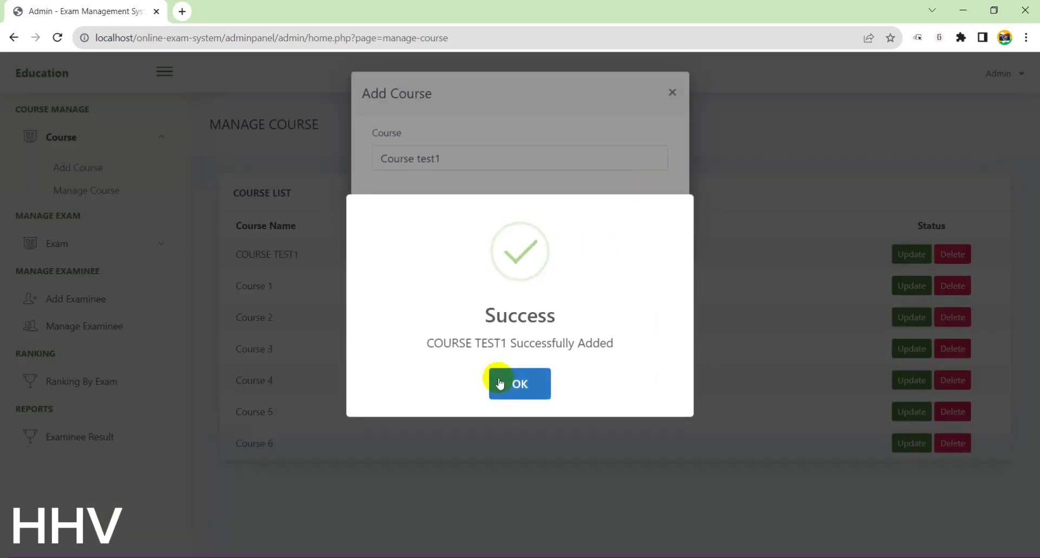
{"action": "left_click", "coordinate": [672, 92]}
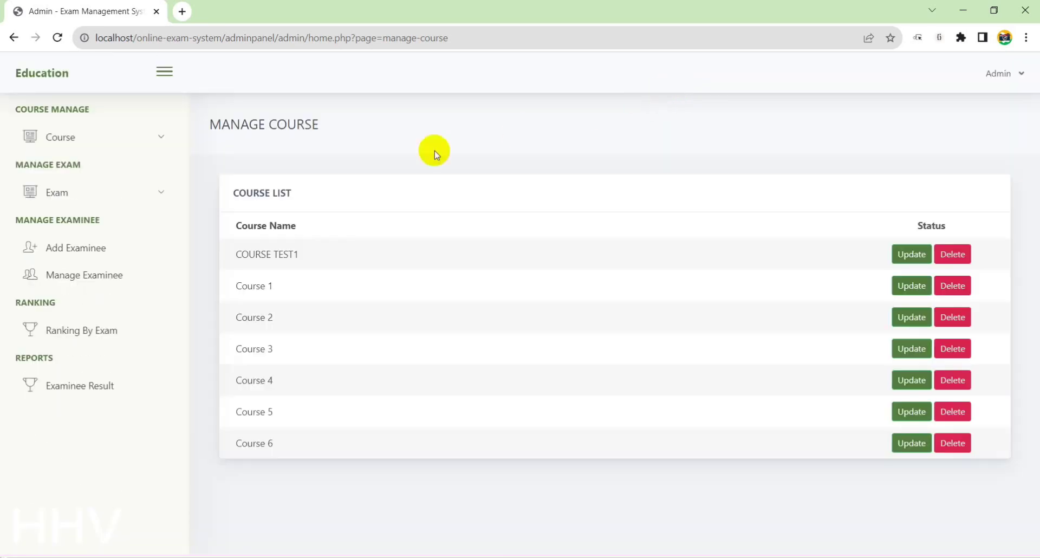
{"action": "left_click", "coordinate": [100, 194]}
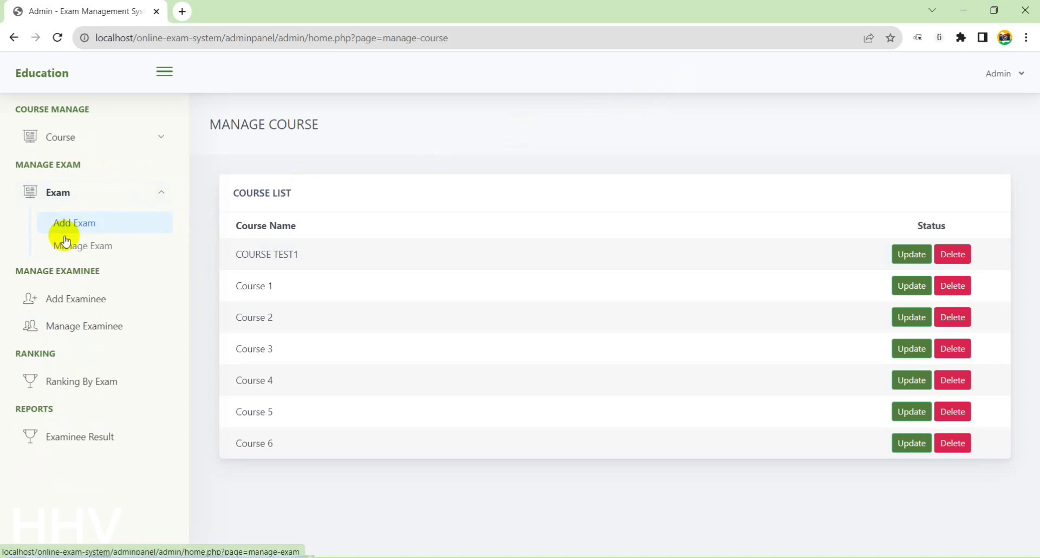
Start a new exam for COURSE TEST1 with a 10 Minutes limit and 5 displayed questions
{"action": "left_click", "coordinate": [86, 243]}
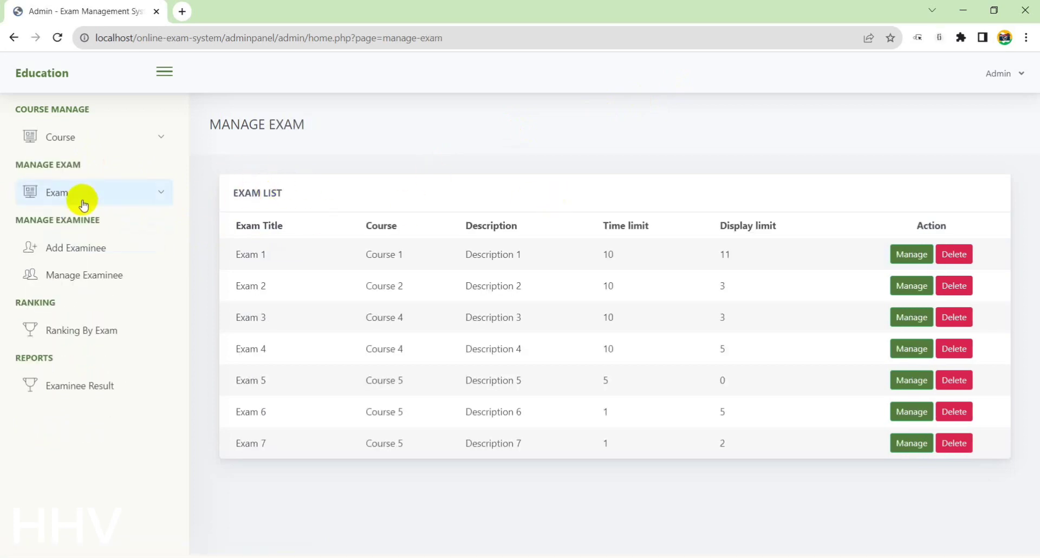
{"action": "left_click", "coordinate": [87, 192]}
{"action": "left_click", "coordinate": [75, 219]}
{"action": "left_click", "coordinate": [457, 154]}
{"action": "left_click", "coordinate": [432, 195]}
{"action": "left_click", "coordinate": [450, 211]}
{"action": "left_click", "coordinate": [450, 251]}
{"action": "left_click", "coordinate": [462, 271]}
{"action": "type", "text": "5"}
Give the exam title and description 'Exam test 1', save it, and open its question page
{"action": "left_click", "coordinate": [435, 329]}
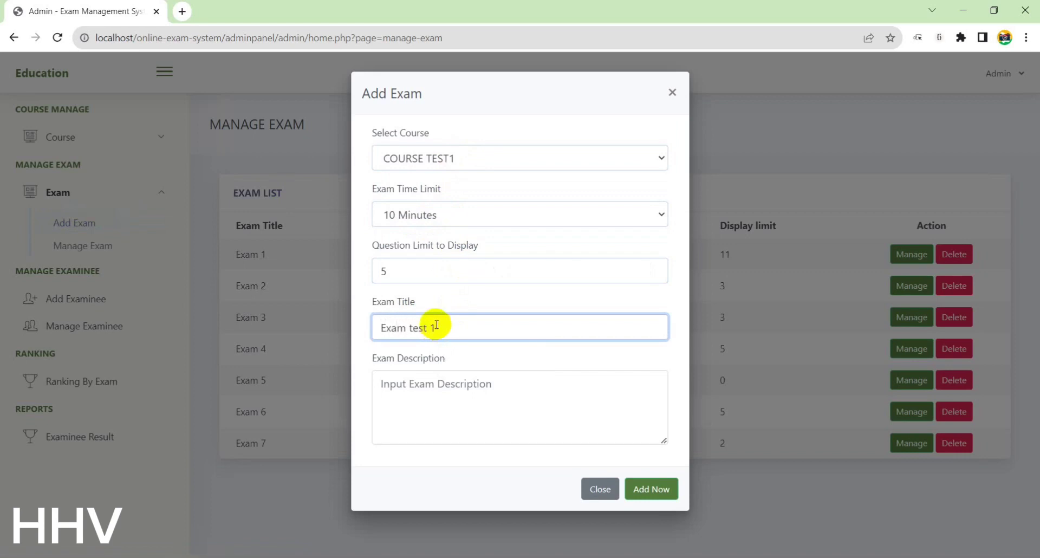
{"action": "left_click_drag", "start_coordinate": [435, 327], "coordinate": [302, 324]}
{"action": "key", "text": "ctrl+c"}
{"action": "left_click", "coordinate": [467, 382]}
{"action": "key", "text": "ctrl+v"}
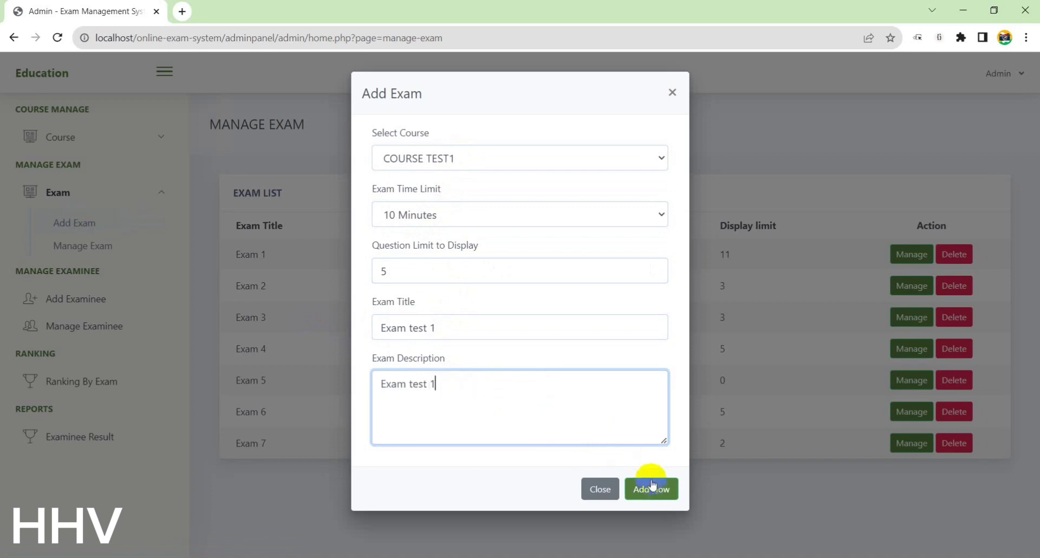
{"action": "left_click", "coordinate": [651, 488]}
{"action": "left_click", "coordinate": [551, 405]}
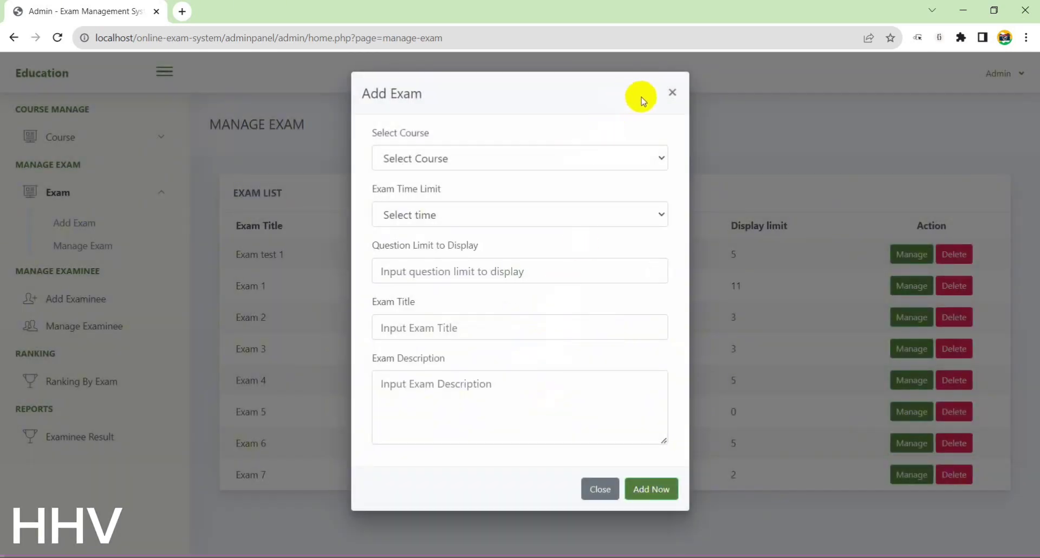
{"action": "left_click", "coordinate": [672, 92]}
{"action": "left_click", "coordinate": [930, 257]}
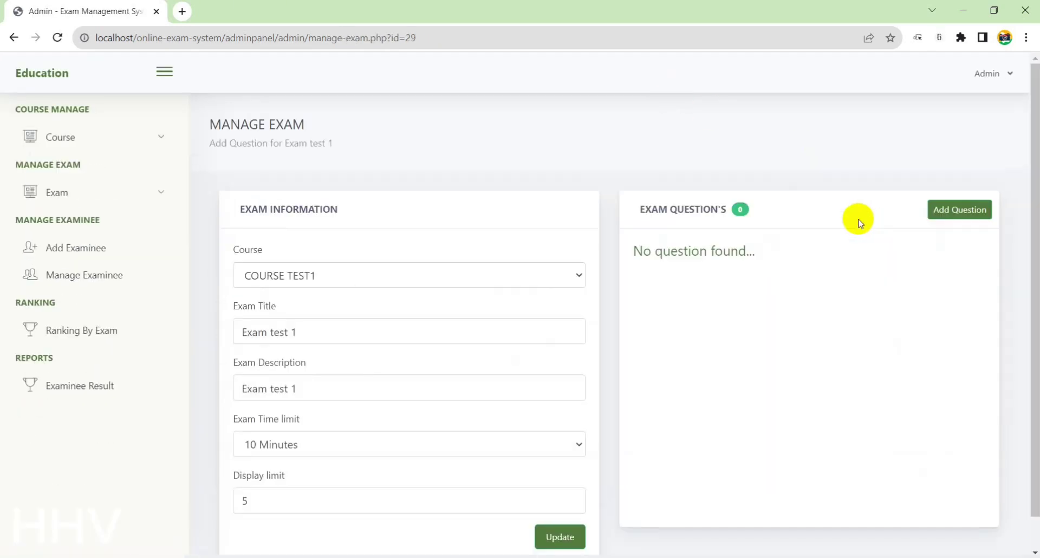
Add 'test question' with choices 11, 22, 33, 44 and correct answer 11
{"action": "scroll", "coordinate": [263, 435], "scroll_direction": "down", "scroll_amount": 1}
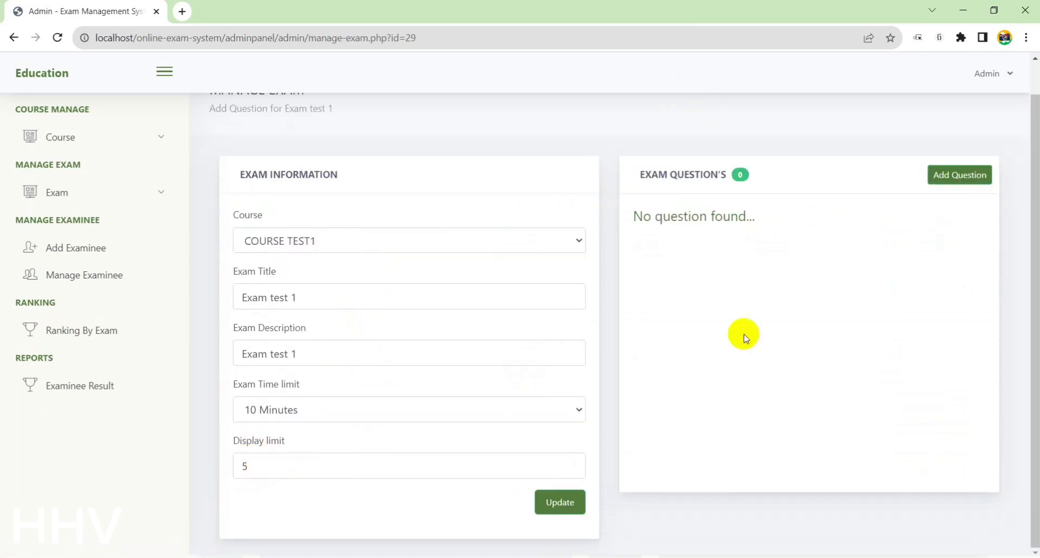
{"action": "left_click", "coordinate": [930, 165]}
{"action": "left_click", "coordinate": [504, 177]}
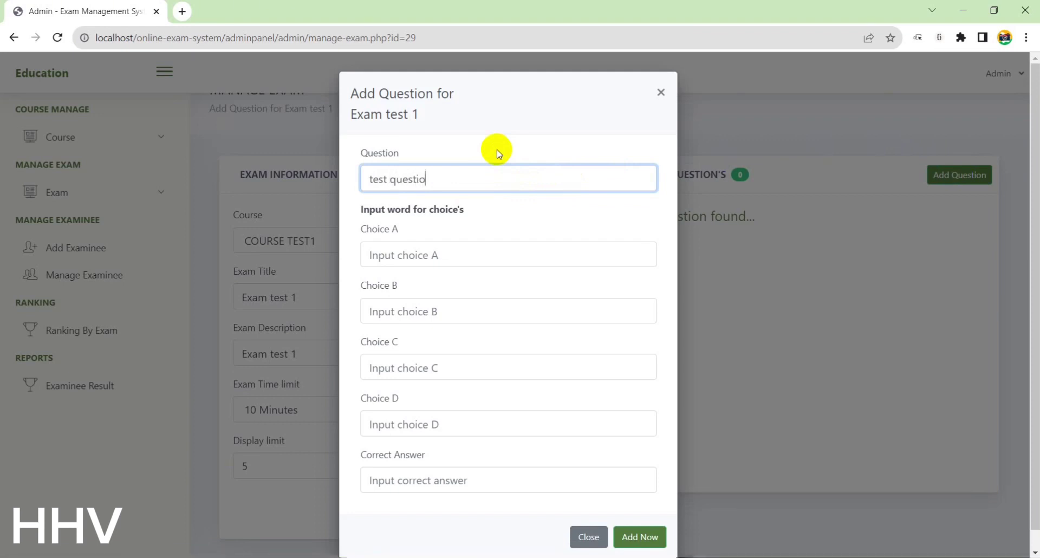
{"action": "key", "text": "Tab"}
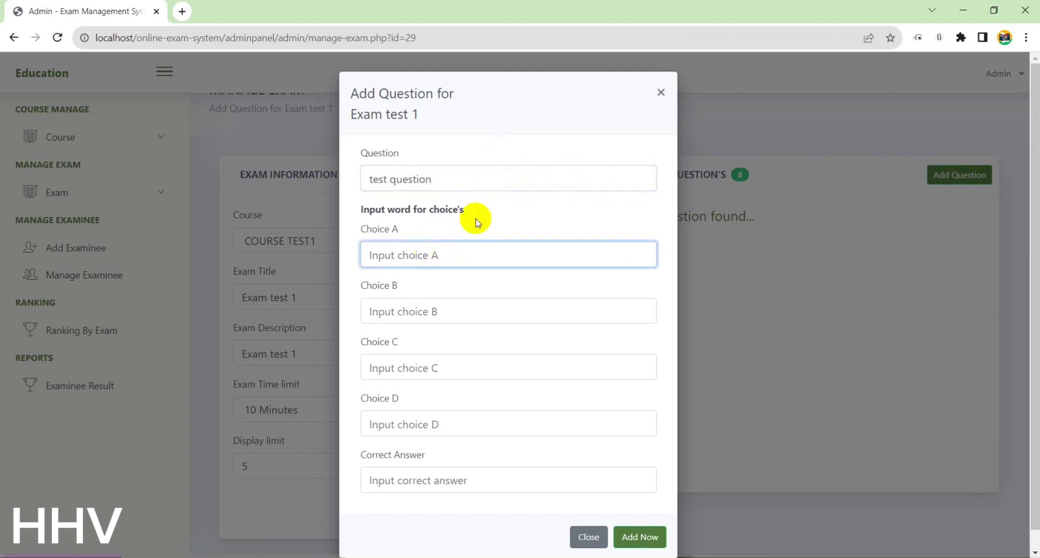
{"action": "type", "text": "11"}
{"action": "left_click", "coordinate": [432, 306]}
{"action": "type", "text": "22"}
{"action": "left_click", "coordinate": [428, 364]}
{"action": "type", "text": "33"}
{"action": "left_click", "coordinate": [434, 424]}
{"action": "type", "text": "44"}
{"action": "left_click", "coordinate": [446, 481]}
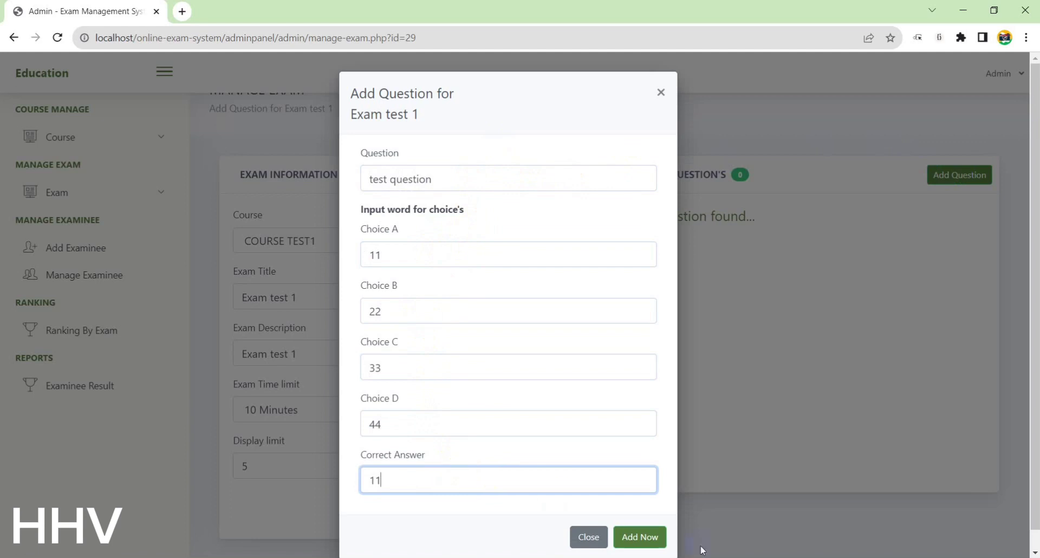
{"action": "left_click", "coordinate": [640, 537]}
{"action": "left_click", "coordinate": [562, 395]}
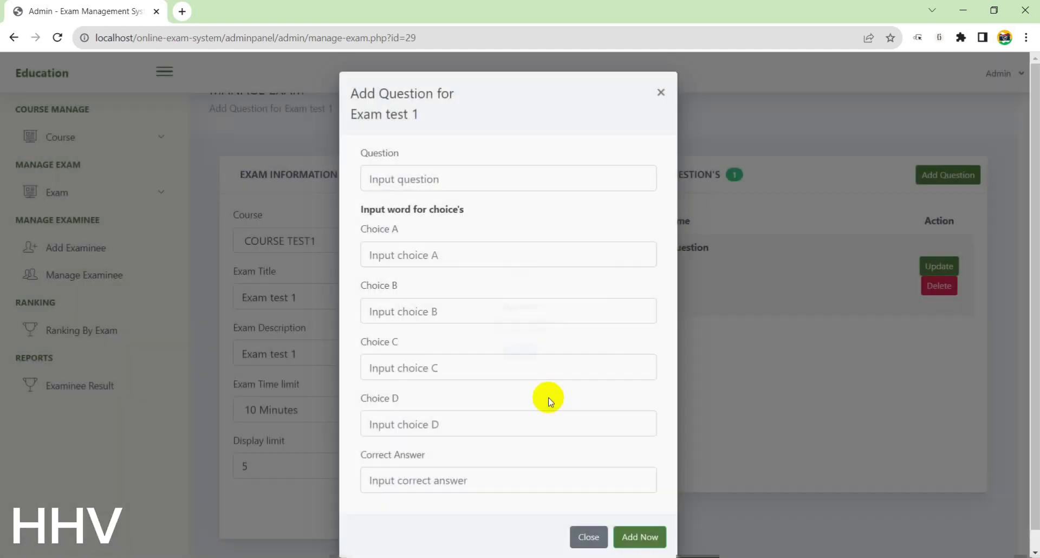
Add 'quesst' with choices qq, ww, ee, rr and correct answer rr, then close the form
{"action": "left_click", "coordinate": [423, 179]}
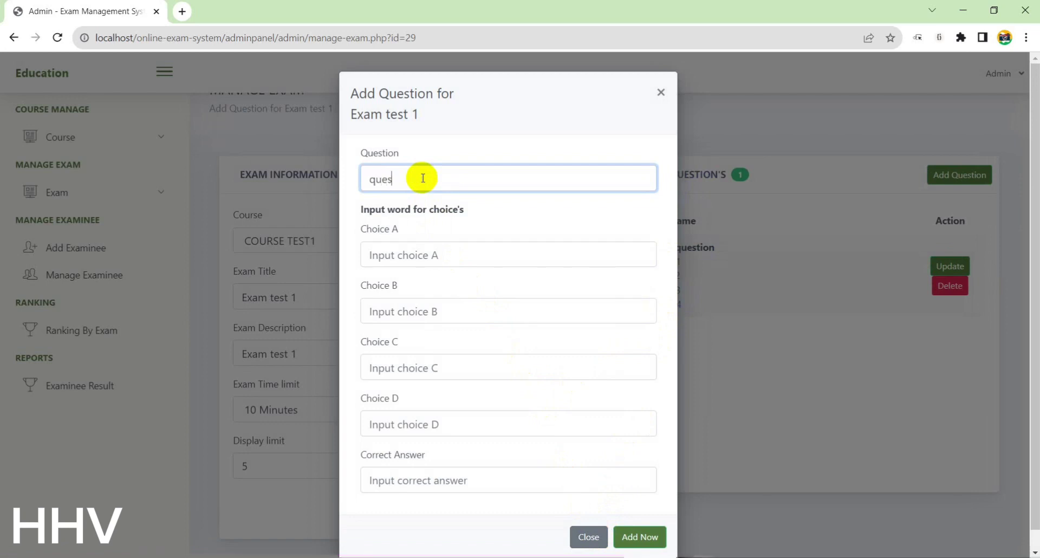
{"action": "left_click", "coordinate": [417, 254]}
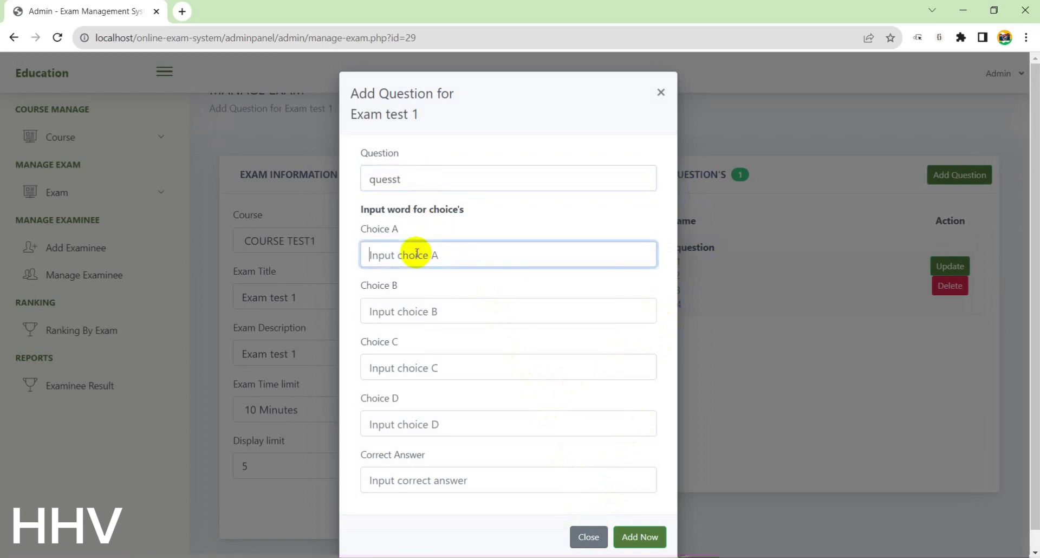
{"action": "type", "text": "qq"}
{"action": "left_click", "coordinate": [431, 309]}
{"action": "type", "text": "ww"}
{"action": "left_click", "coordinate": [415, 364]}
{"action": "type", "text": "ee"}
{"action": "left_click", "coordinate": [402, 421]}
{"action": "type", "text": "rr"}
{"action": "left_click", "coordinate": [437, 481]}
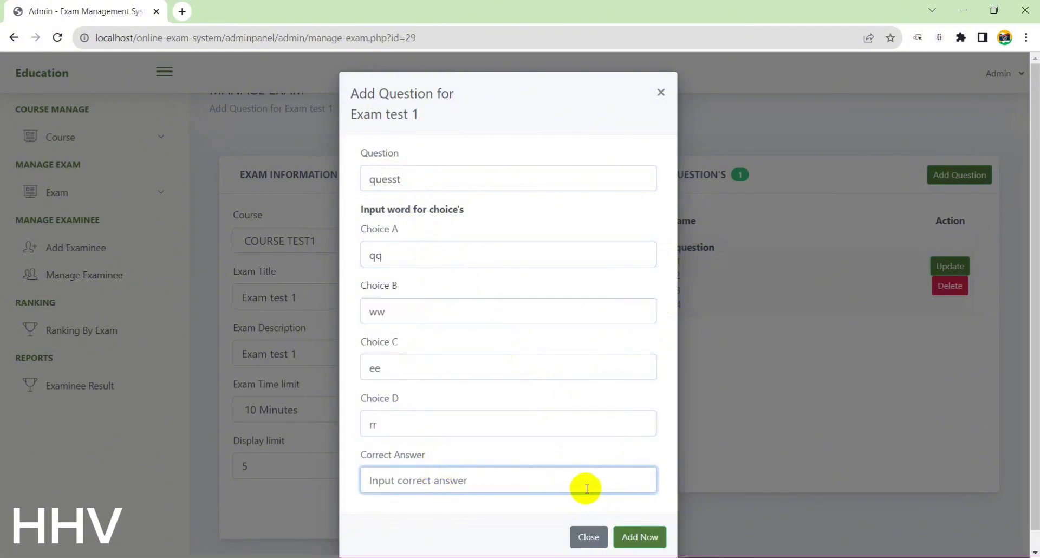
{"action": "type", "text": "rr"}
{"action": "left_click", "coordinate": [640, 536]}
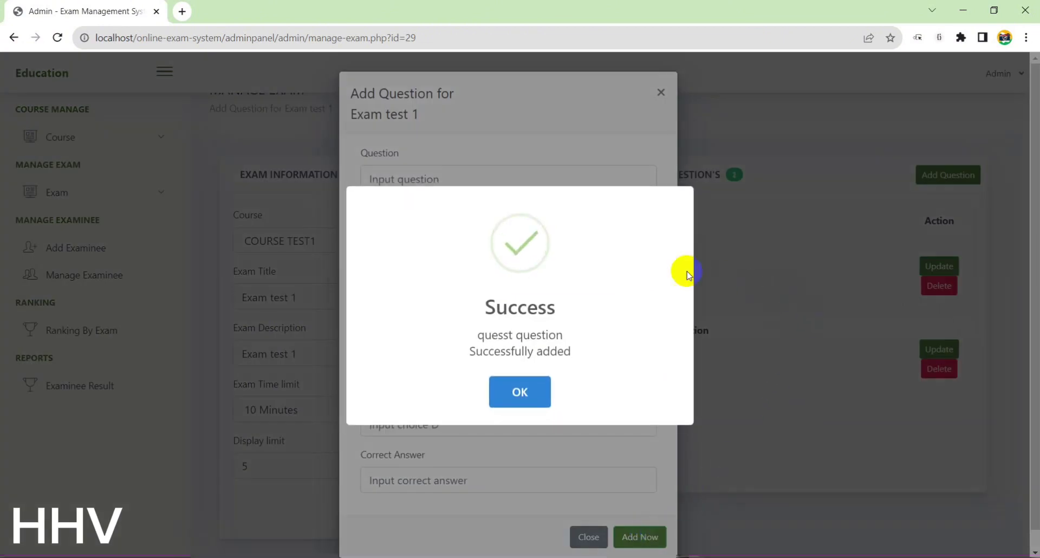
{"action": "left_click", "coordinate": [506, 397]}
{"action": "left_click", "coordinate": [661, 92]}
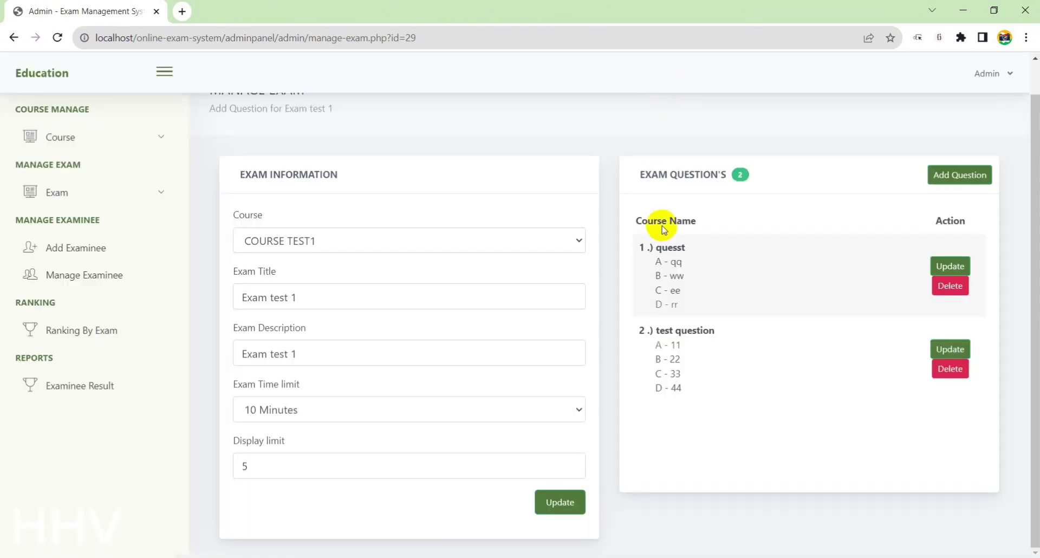
{"action": "left_click_drag", "start_coordinate": [657, 248], "coordinate": [685, 383]}
{"action": "left_click", "coordinate": [713, 406]}
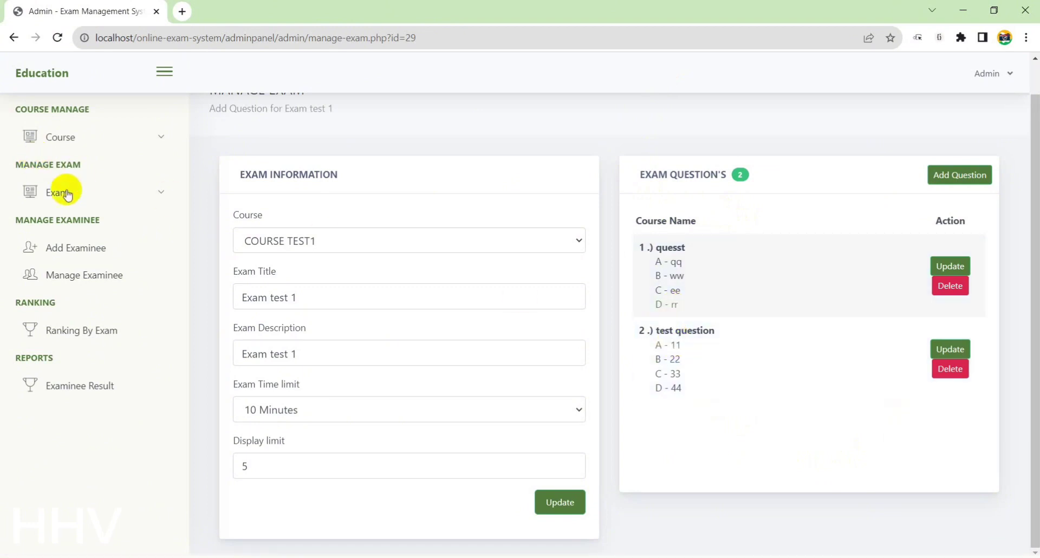
Start a new examinee: birthdate 3 November 2023, Male, COURSE TEST1, First Year
{"action": "left_click", "coordinate": [70, 273]}
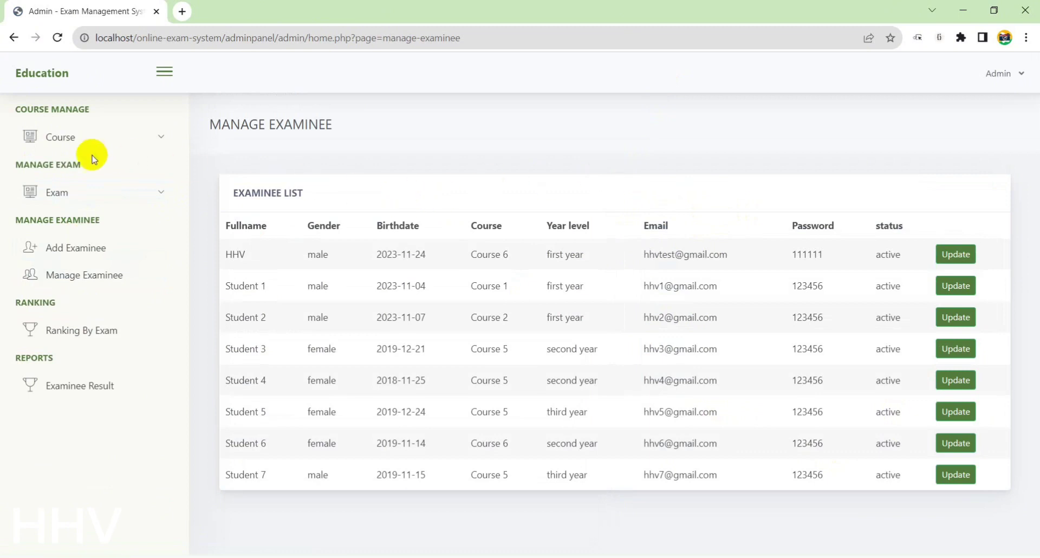
{"action": "left_click", "coordinate": [89, 247]}
{"action": "left_click", "coordinate": [458, 160]}
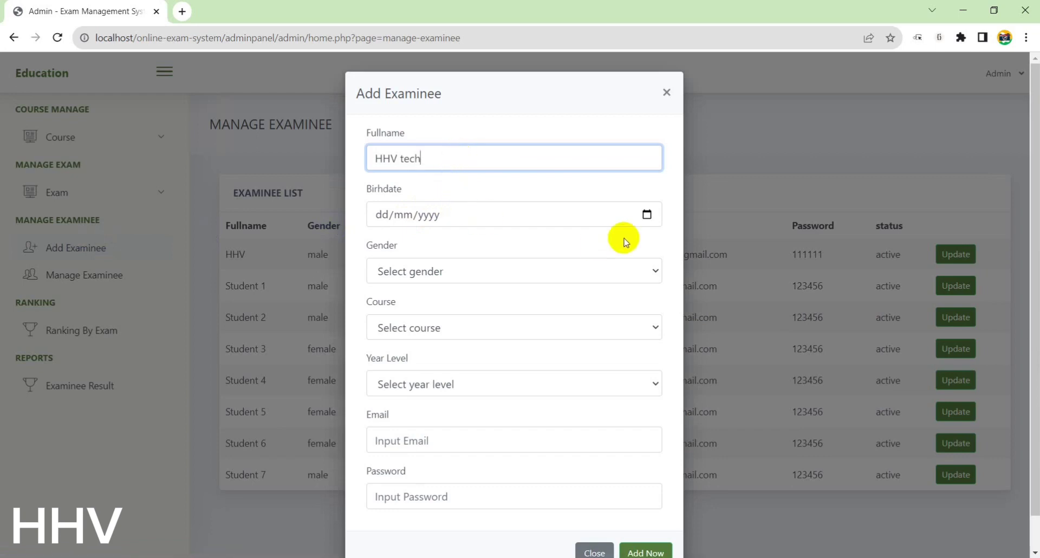
{"action": "left_click", "coordinate": [647, 215]}
{"action": "left_click", "coordinate": [484, 283]}
{"action": "left_click", "coordinate": [537, 272]}
{"action": "left_click", "coordinate": [471, 307]}
{"action": "left_click", "coordinate": [448, 326]}
{"action": "left_click", "coordinate": [385, 364]}
{"action": "left_click", "coordinate": [455, 327]}
{"action": "left_click", "coordinate": [403, 455]}
{"action": "left_click", "coordinate": [426, 383]}
{"action": "left_click", "coordinate": [444, 419]}
Enter the examinee's email and password, save the examinee, and decline Chrome's password save
{"action": "left_click", "coordinate": [483, 436]}
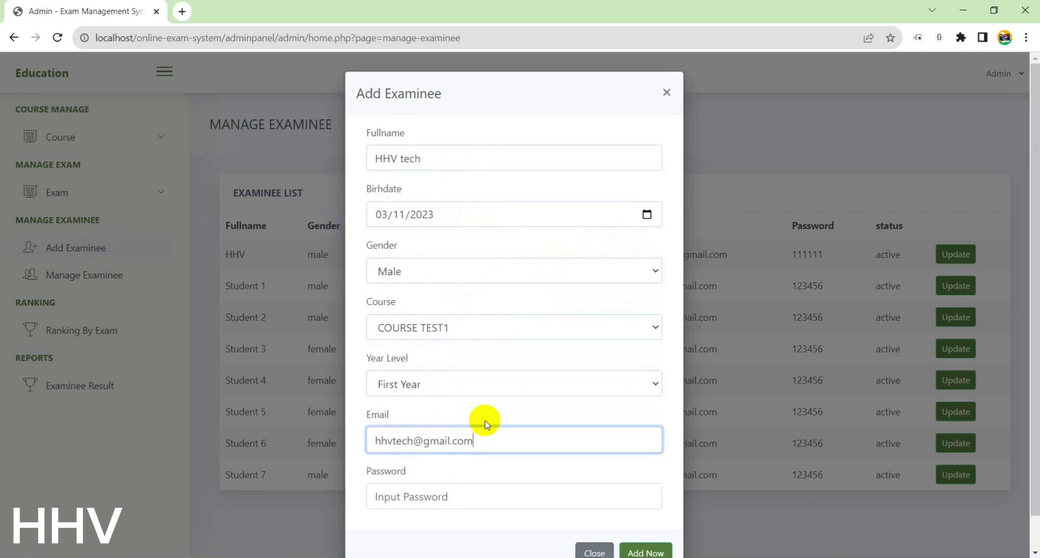
{"action": "left_click", "coordinate": [466, 499]}
{"action": "type", "text": "111111"}
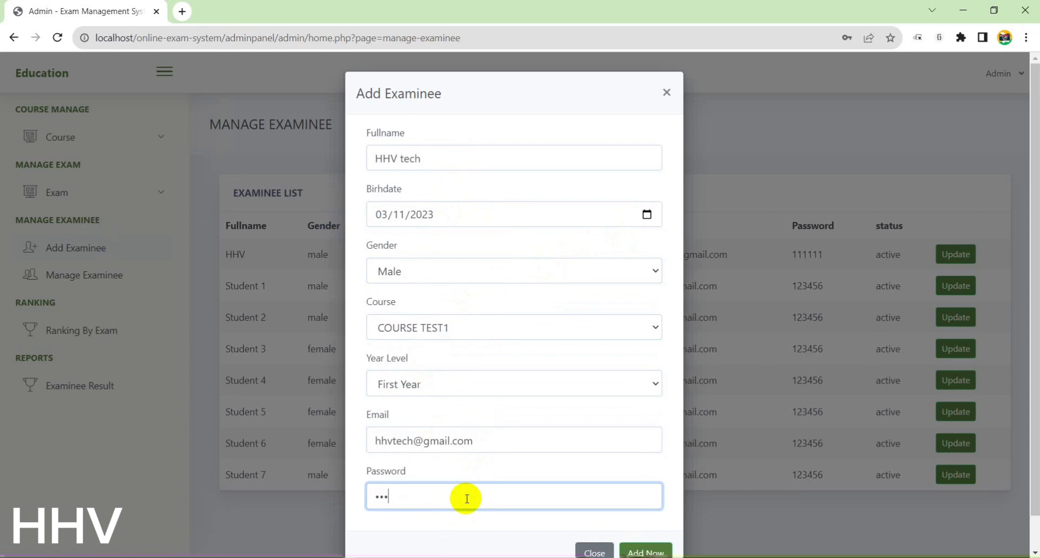
{"action": "left_click", "coordinate": [656, 544]}
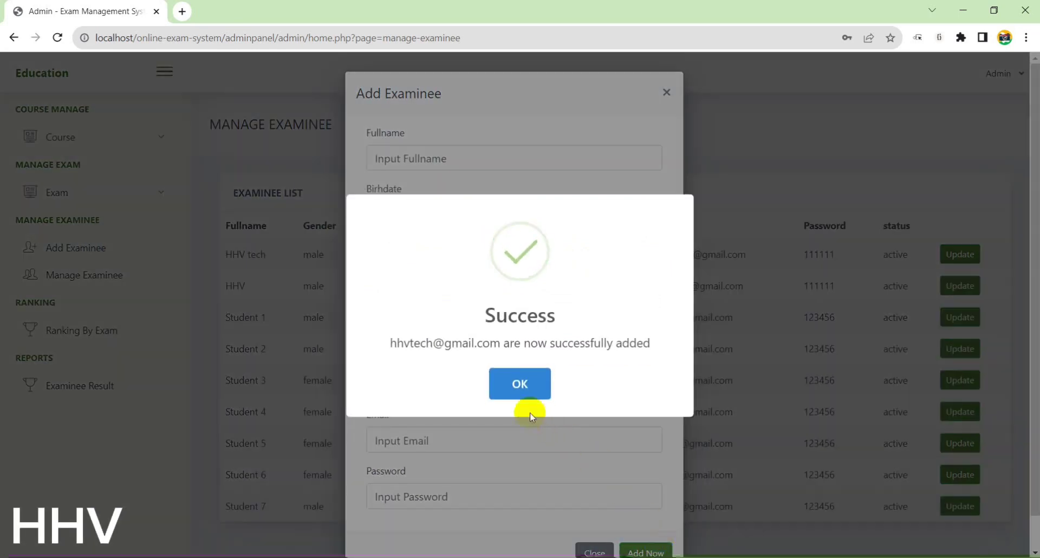
{"action": "left_click", "coordinate": [527, 393]}
{"action": "left_click", "coordinate": [667, 92]}
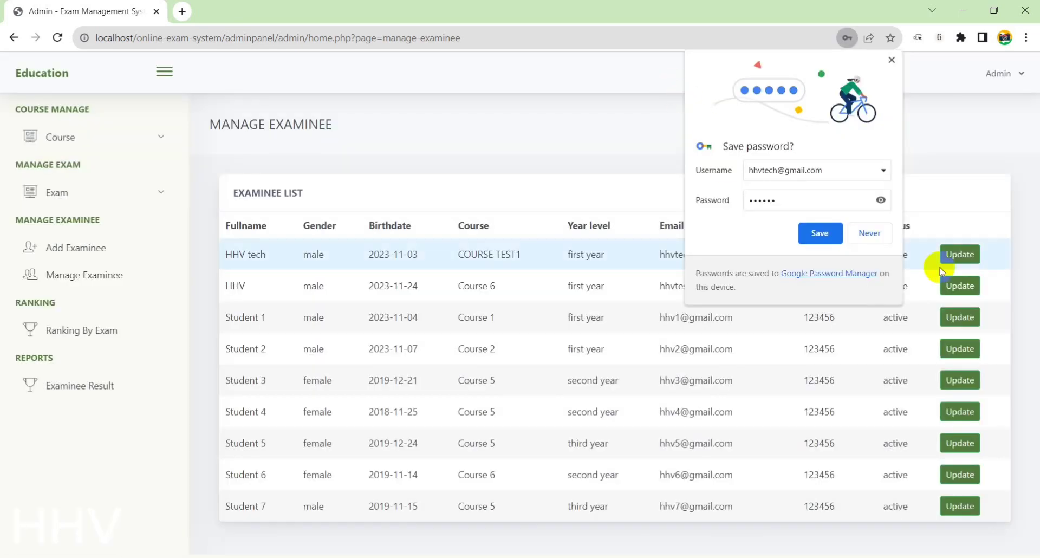
{"action": "left_click", "coordinate": [892, 60]}
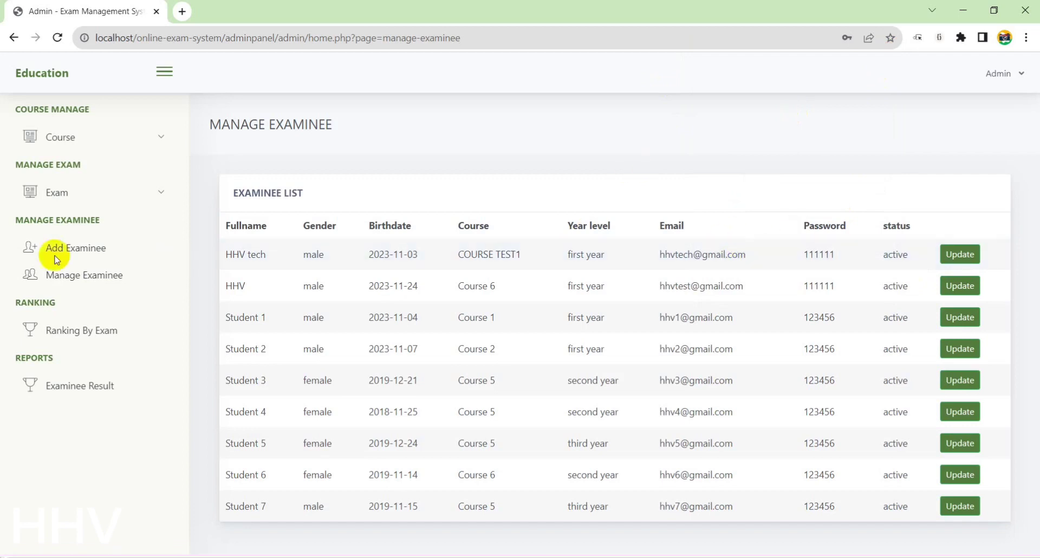
Open the Ranking By Exam page, then load localhost in a new tab and close it
{"action": "left_click", "coordinate": [82, 329]}
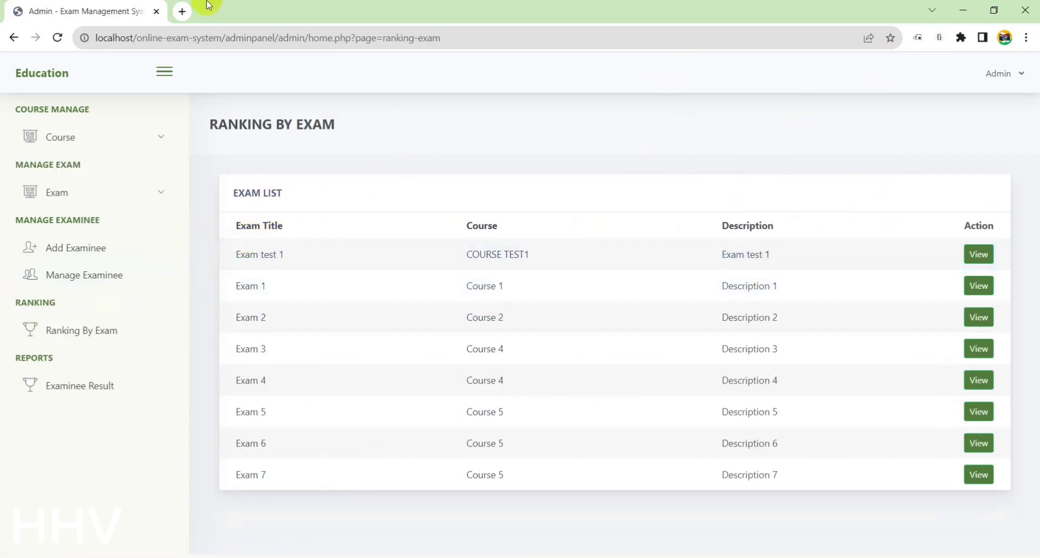
{"action": "left_click", "coordinate": [186, 11]}
{"action": "type", "text": "localhost/phpmyadmin"}
{"action": "key", "text": "Return"}
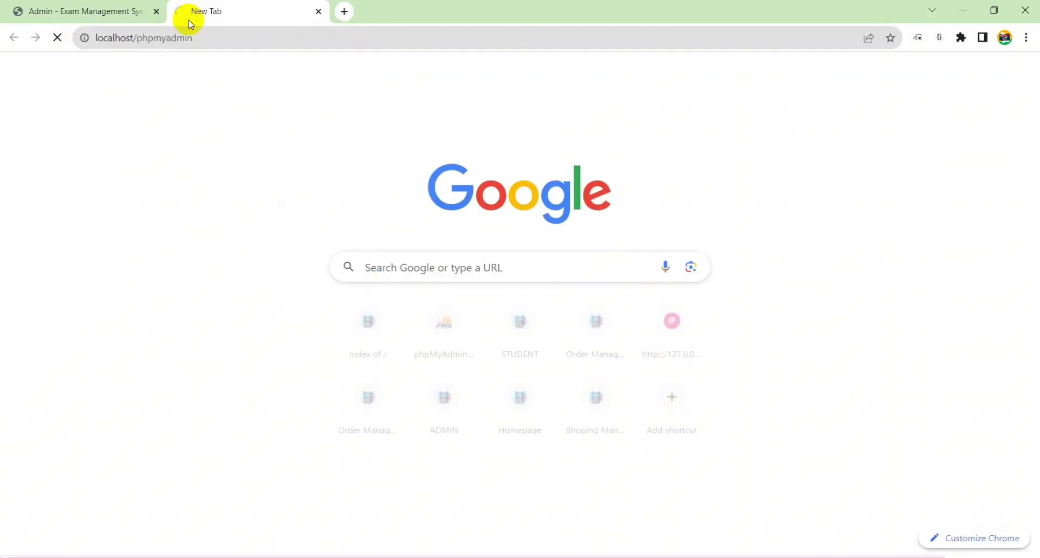
{"action": "left_click", "coordinate": [318, 11]}
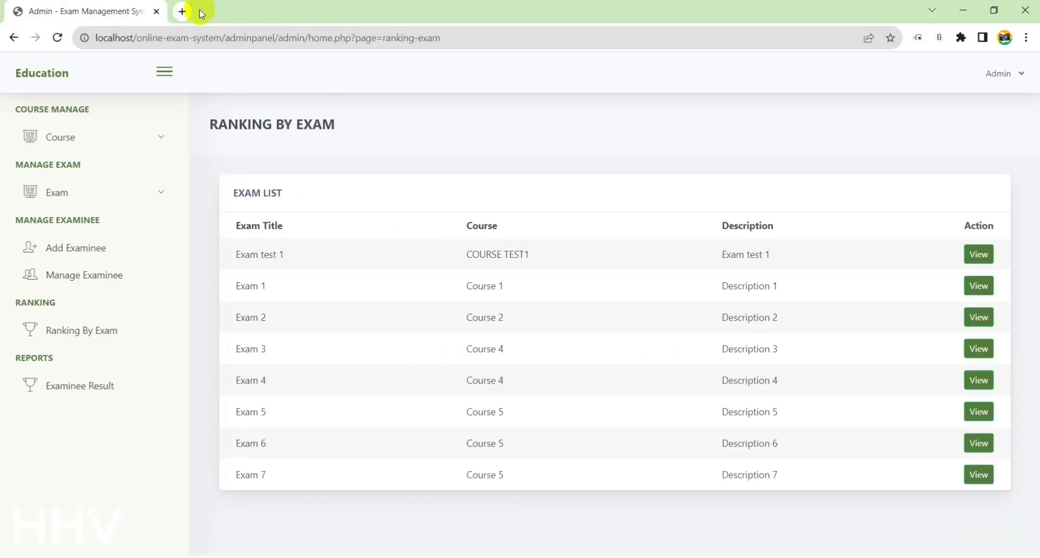
Open the localhost 'Index of /' listing in a new tab and go to online-exam-system
{"action": "left_click", "coordinate": [187, 11]}
{"action": "type", "text": "l"}
{"action": "left_click", "coordinate": [173, 170]}
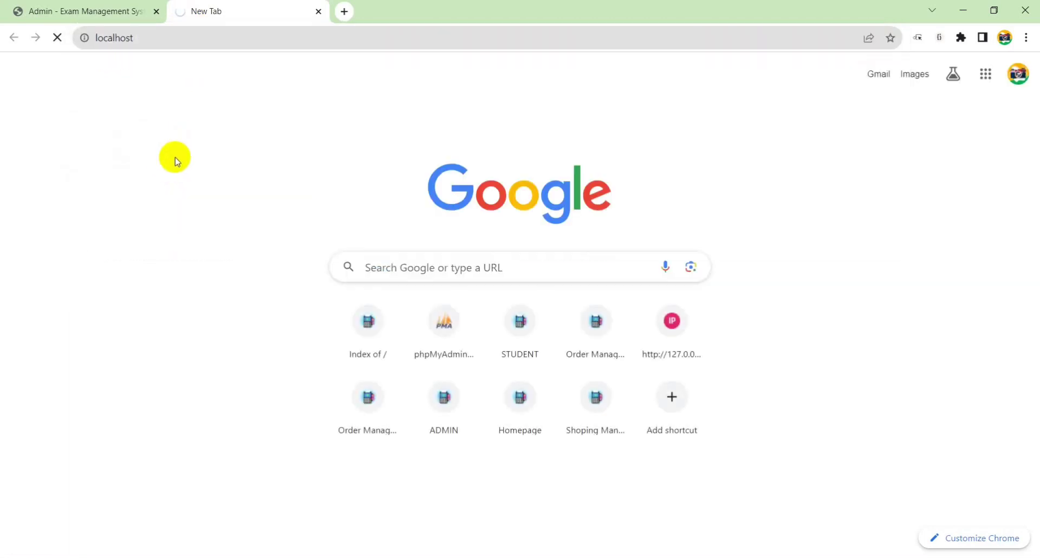
{"action": "left_click", "coordinate": [100, 155]}
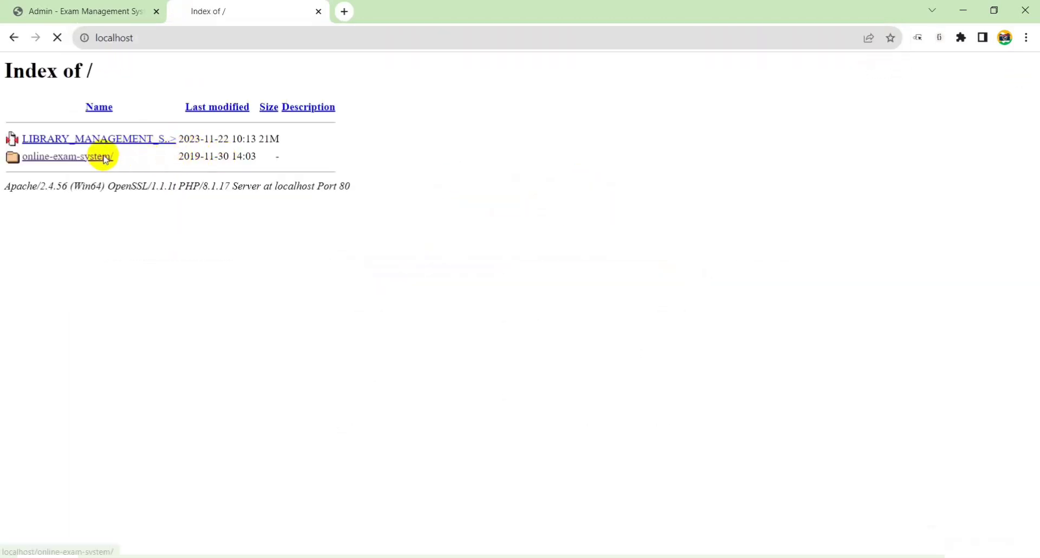
Log in as the student with their email and password, declining to save the password
{"action": "left_click", "coordinate": [445, 300]}
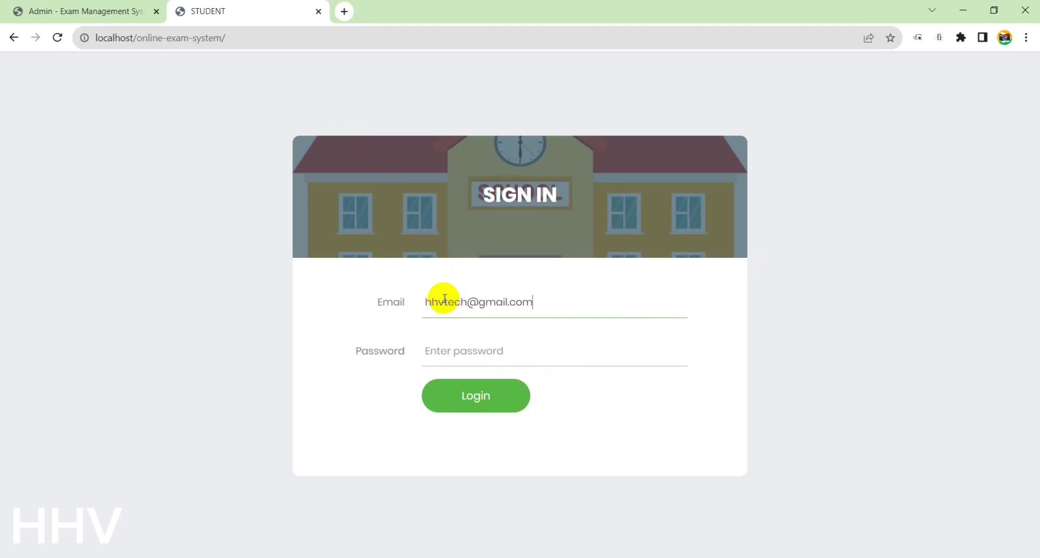
{"action": "key", "text": "Tab"}
{"action": "type", "text": "12"}
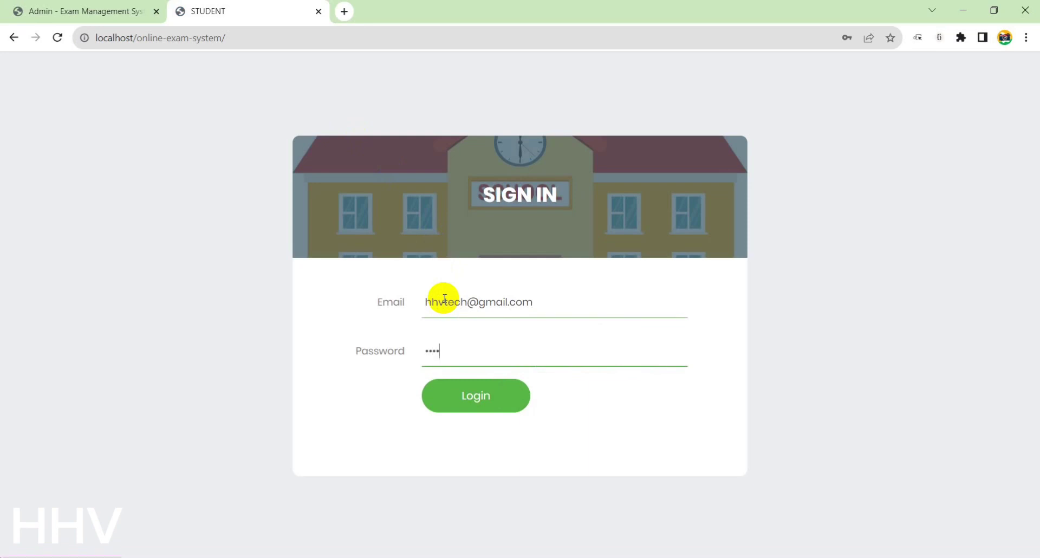
{"action": "left_click", "coordinate": [441, 384]}
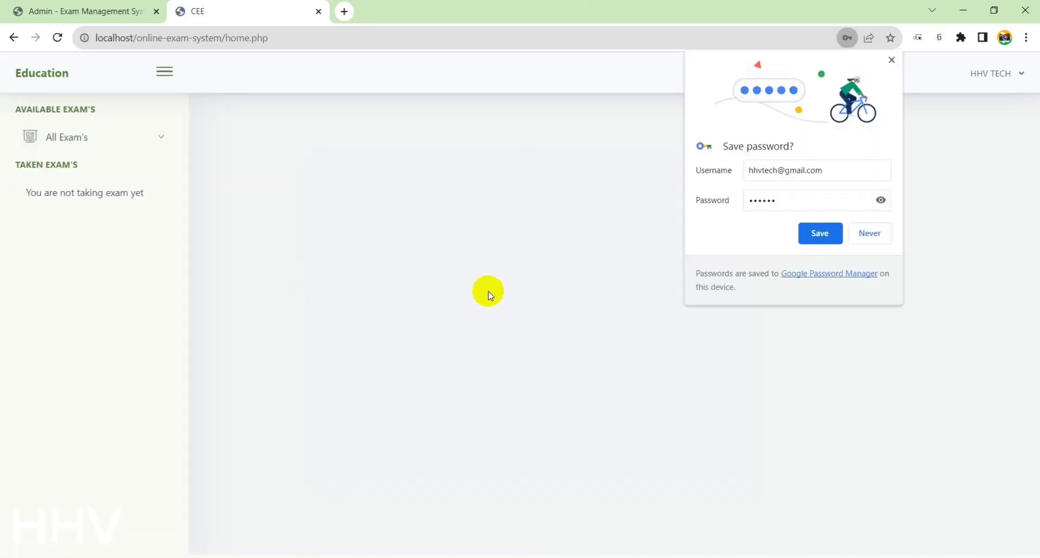
{"action": "left_click", "coordinate": [891, 60]}
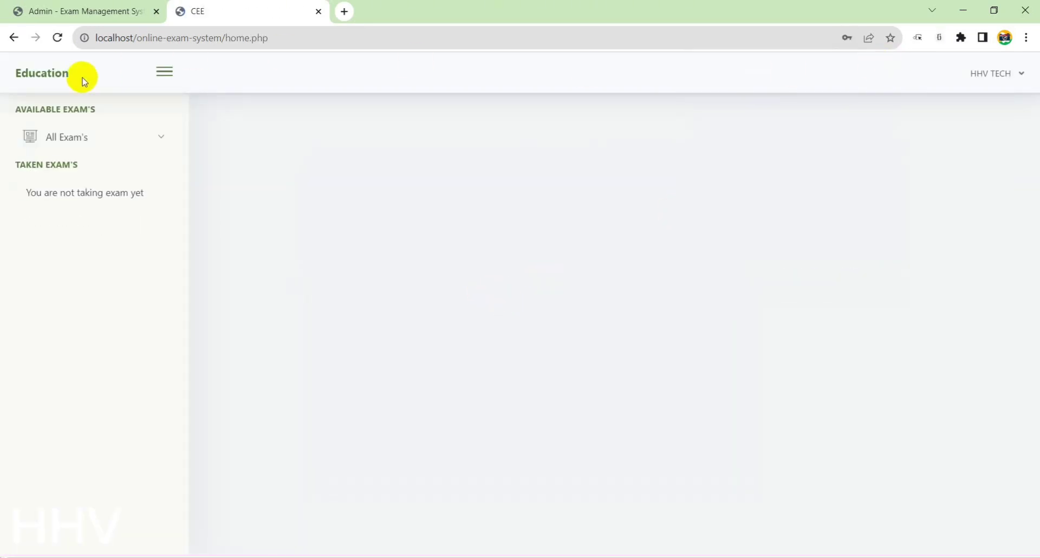
Start Exam test 1 from the student's All Exam's list
{"action": "left_click", "coordinate": [73, 136]}
{"action": "left_click", "coordinate": [122, 166]}
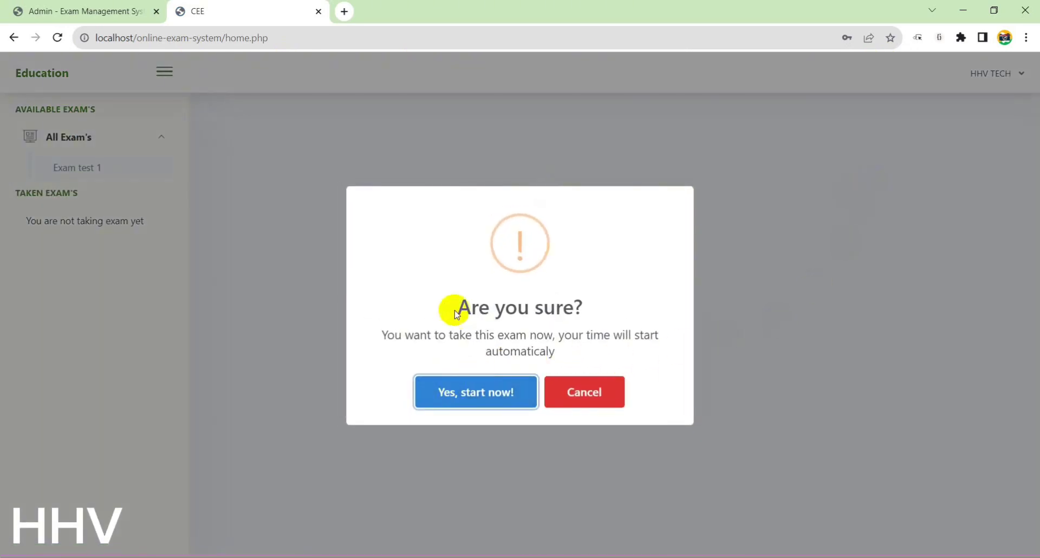
{"action": "left_click", "coordinate": [474, 392]}
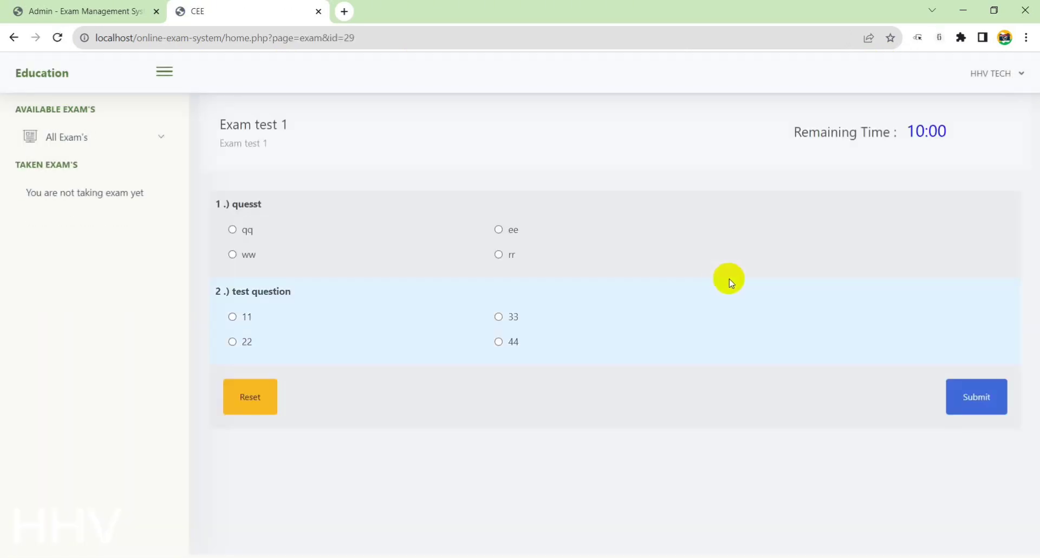
{"action": "double_click", "coordinate": [910, 131]}
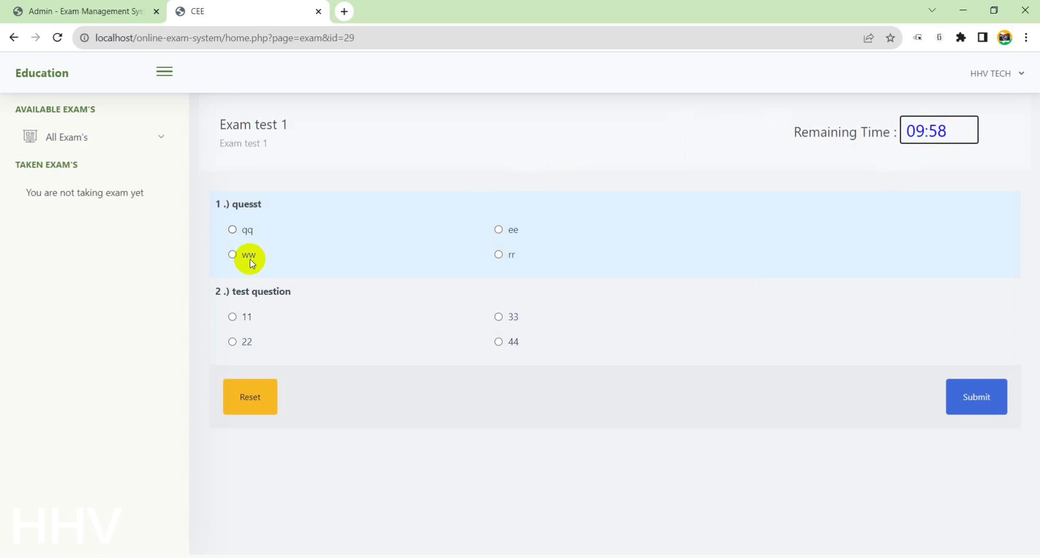
Back in the admin tab, open the Manage Exam list
{"action": "left_click", "coordinate": [104, 5]}
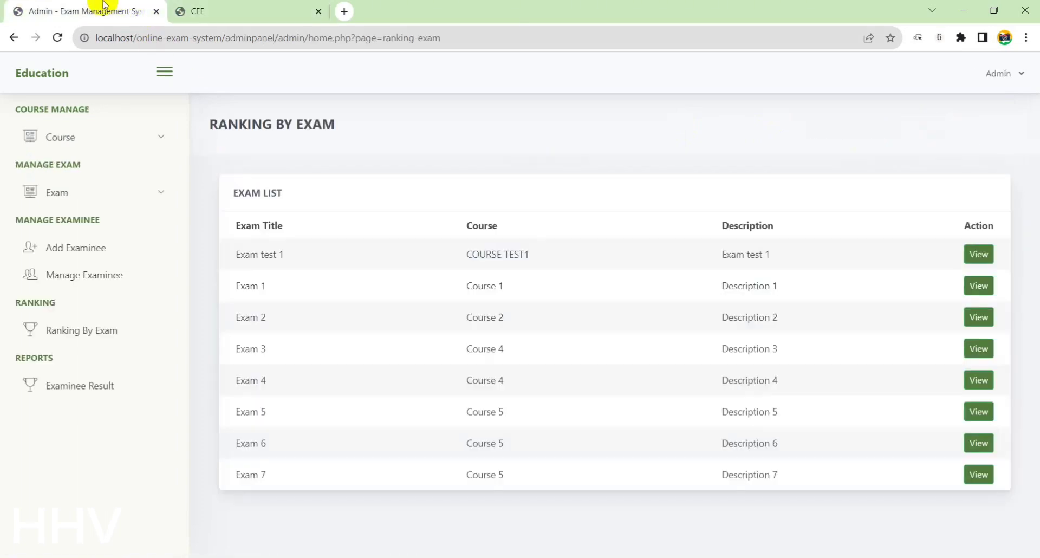
{"action": "left_click", "coordinate": [85, 273]}
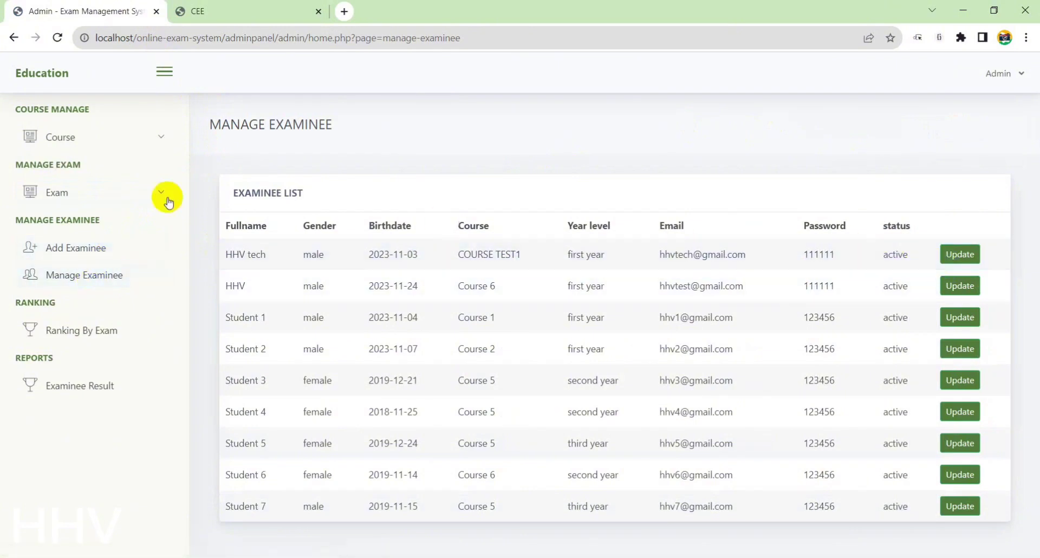
{"action": "left_click", "coordinate": [67, 201]}
{"action": "left_click", "coordinate": [82, 242]}
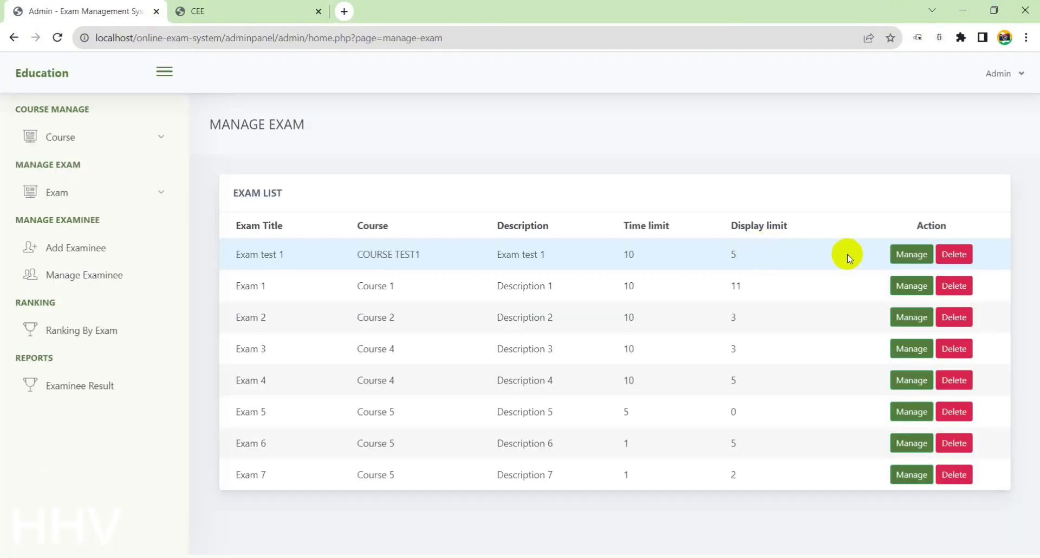
Check Exam test 1's answers as admin, then mark rr for question 1 on the student's exam
{"action": "left_click", "coordinate": [922, 261]}
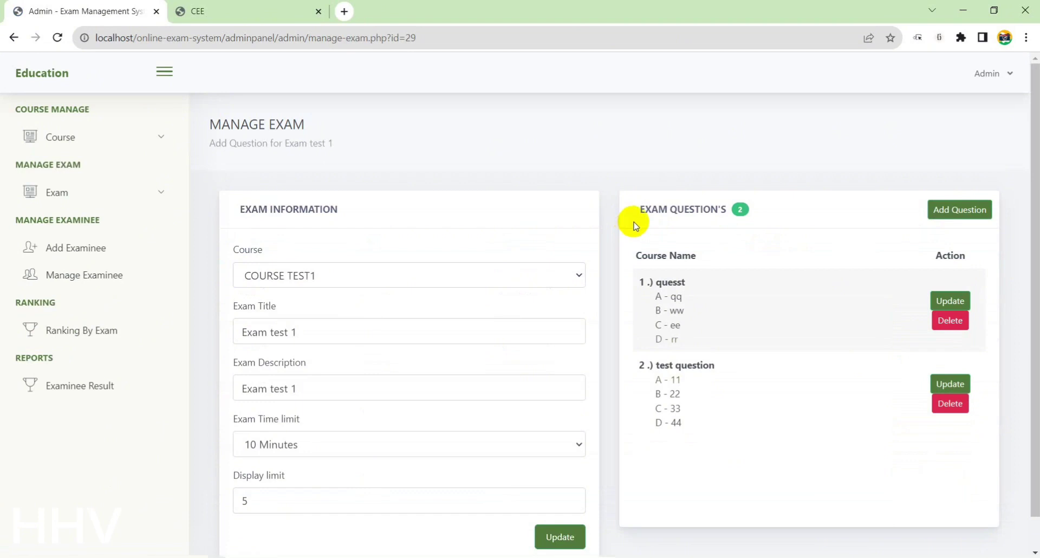
{"action": "triple_click", "coordinate": [667, 337]}
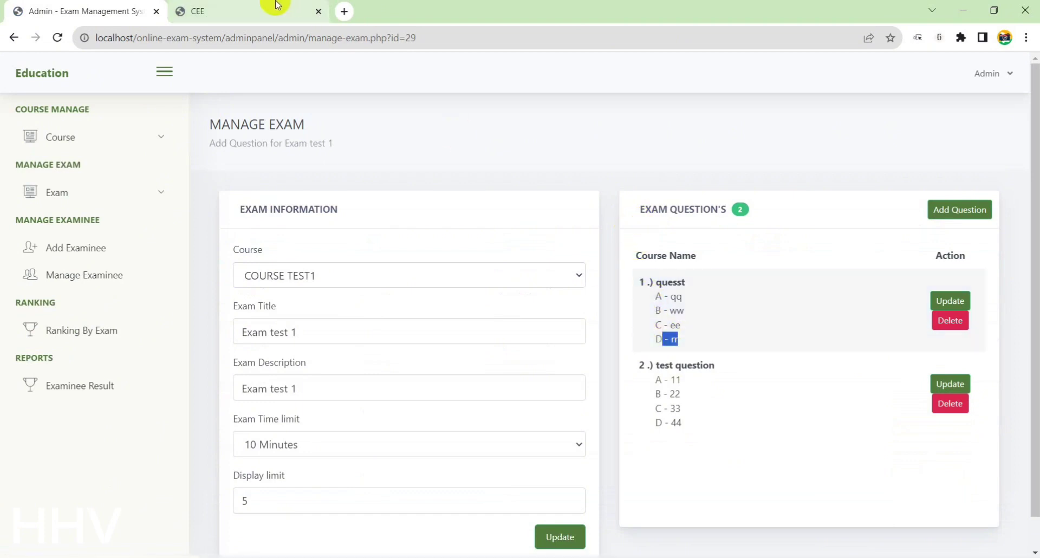
{"action": "left_click", "coordinate": [274, 7]}
{"action": "left_click", "coordinate": [499, 255]}
{"action": "left_click", "coordinate": [109, 11]}
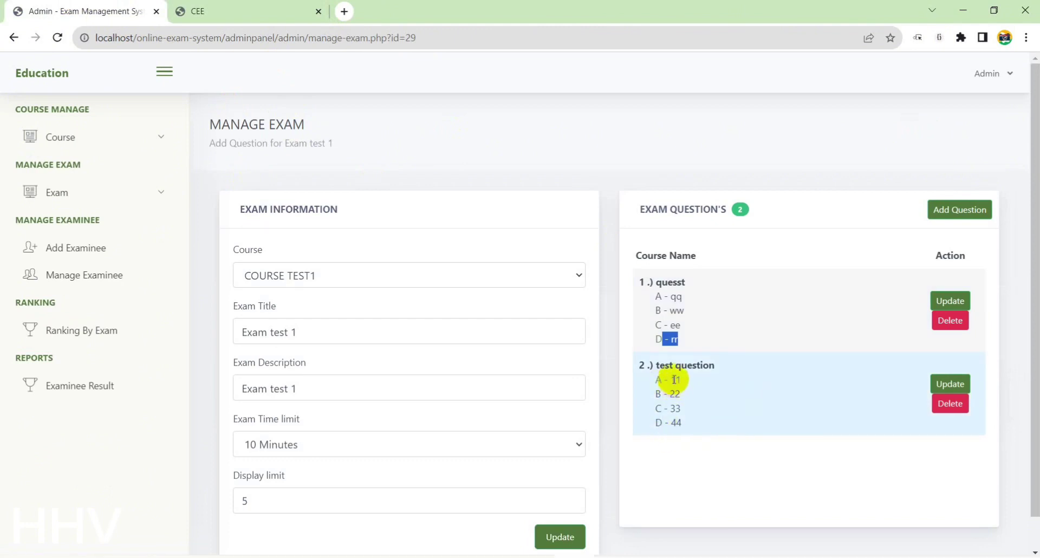
{"action": "left_click", "coordinate": [236, 7]}
Answer 44 for question 2, submit the exam for 1 / 5 (20%), then open admin Ranking By Exam
{"action": "left_click", "coordinate": [498, 341]}
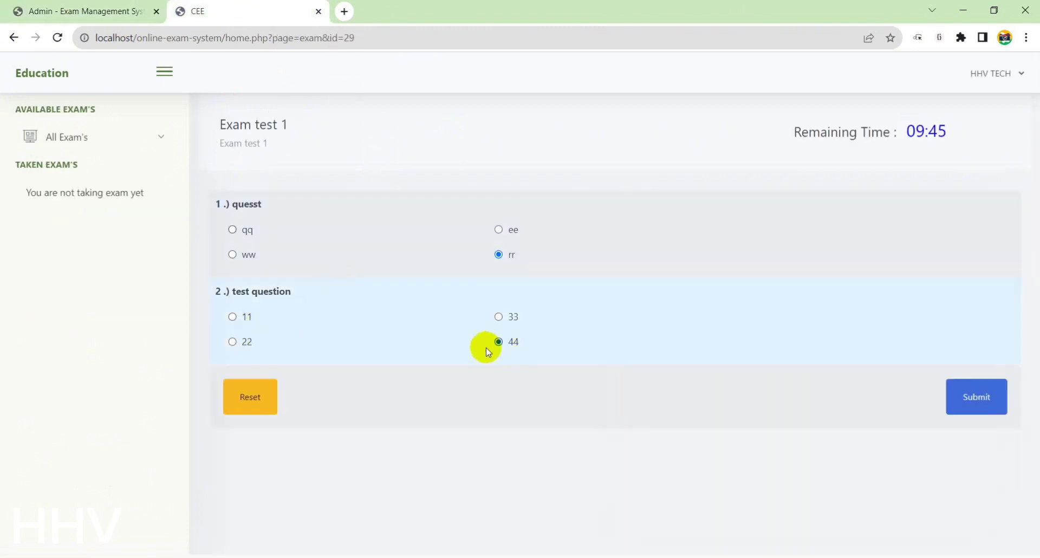
{"action": "left_click", "coordinate": [976, 401]}
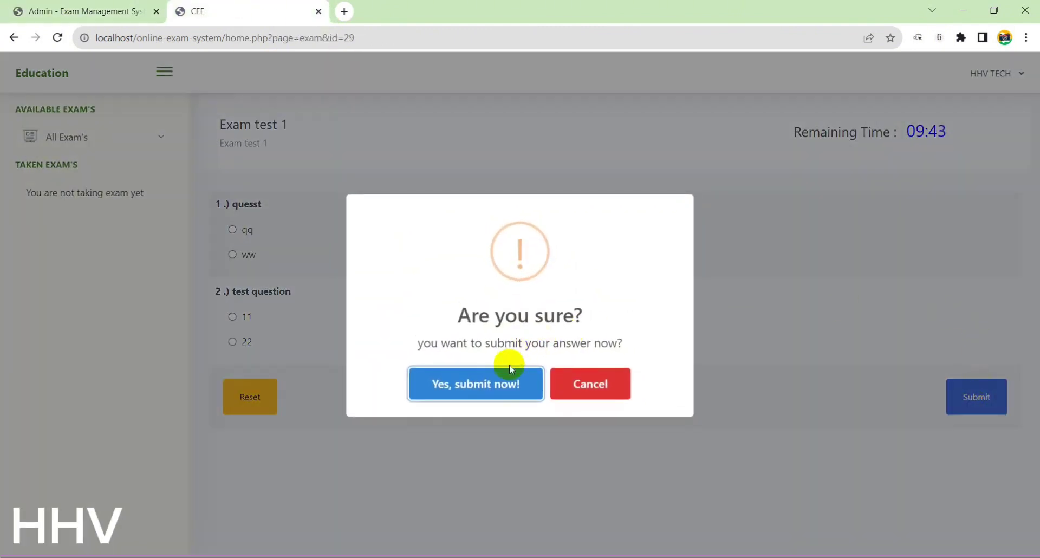
{"action": "left_click", "coordinate": [518, 374]}
{"action": "left_click", "coordinate": [544, 379]}
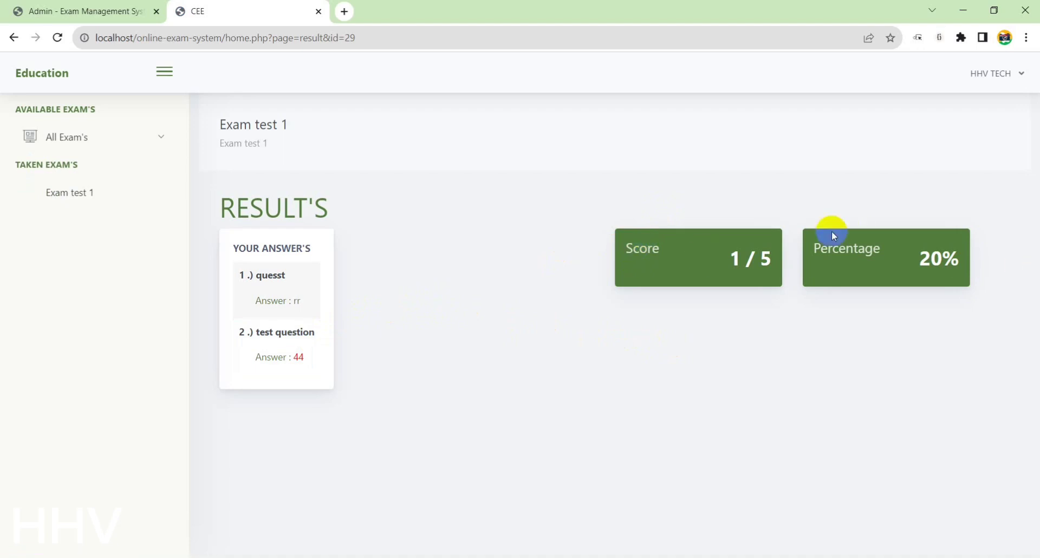
{"action": "left_click_drag", "start_coordinate": [219, 307], "coordinate": [347, 373]}
{"action": "left_click", "coordinate": [404, 362]}
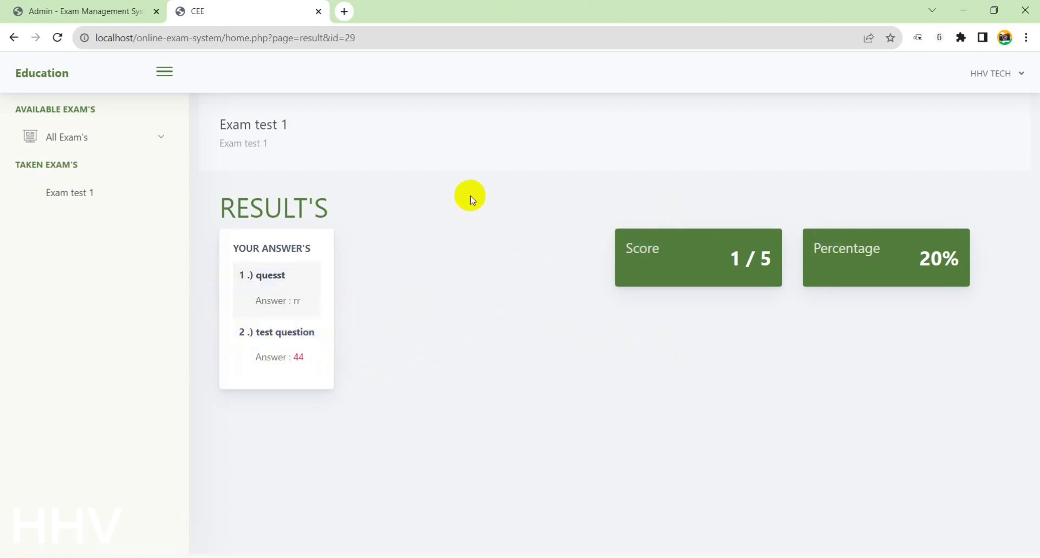
{"action": "left_click", "coordinate": [87, 11]}
{"action": "left_click", "coordinate": [108, 325]}
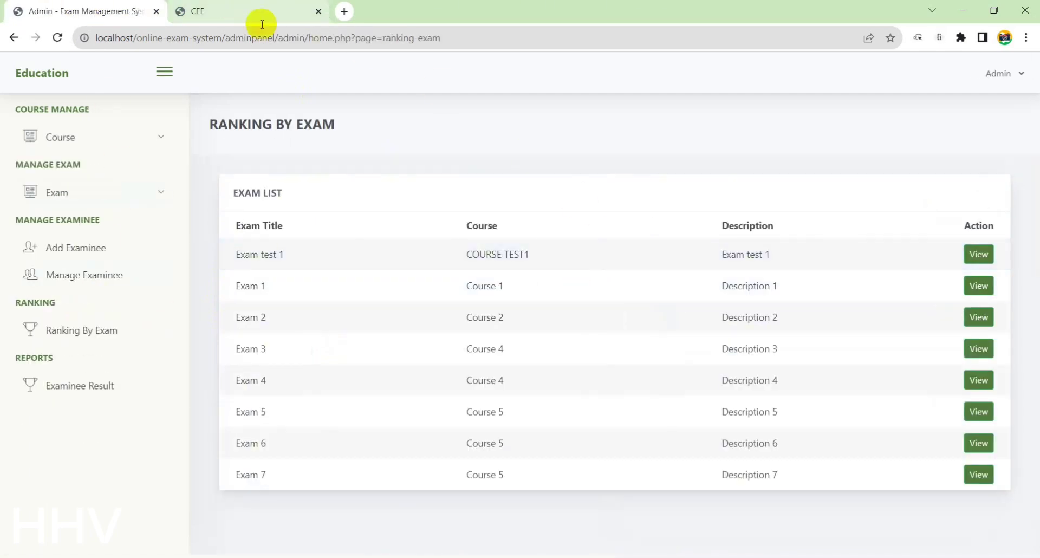
View Exam test 1's ranking, showing one examinee Failed with 1 / 5
{"action": "left_click", "coordinate": [979, 254]}
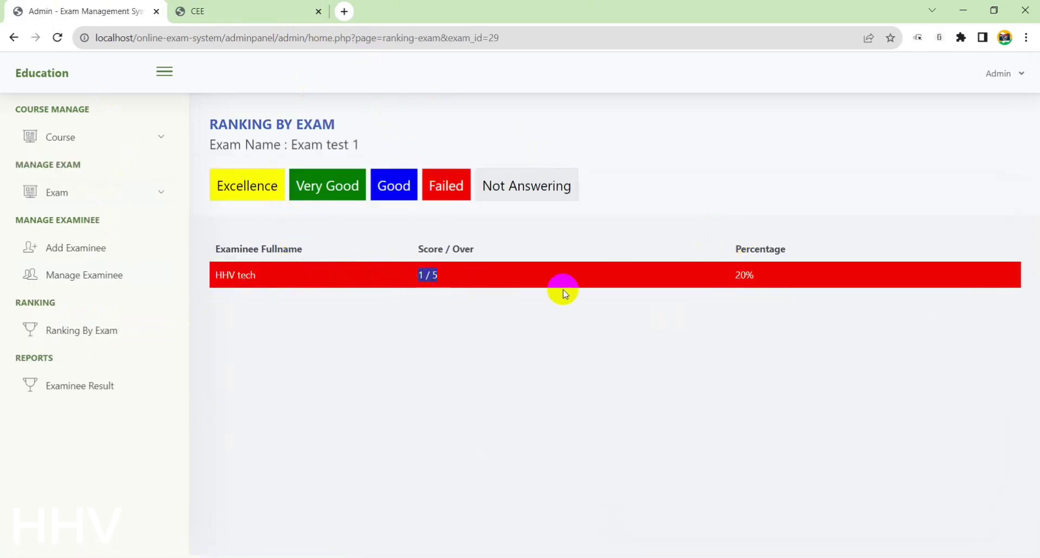
{"action": "left_click", "coordinate": [570, 266]}
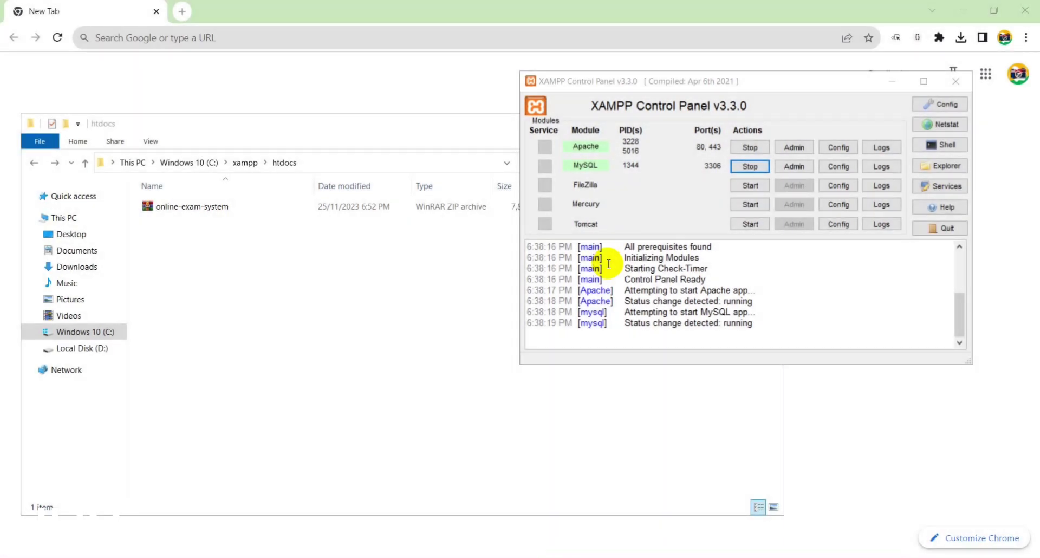
Extract the online-exam-system folder from the zip into htdocs and open it
{"action": "double_click", "coordinate": [198, 207]}
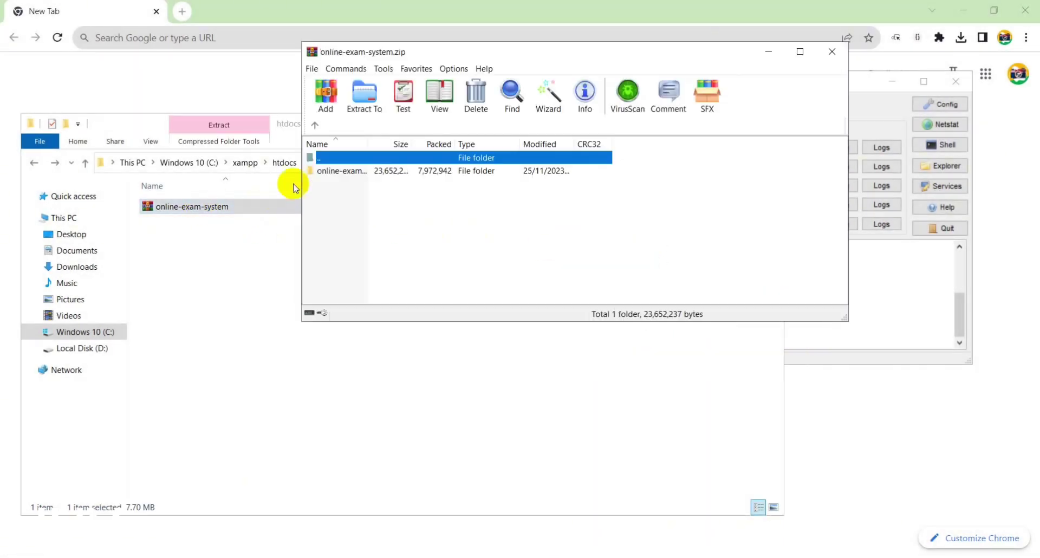
{"action": "left_click_drag", "start_coordinate": [332, 170], "coordinate": [249, 288]}
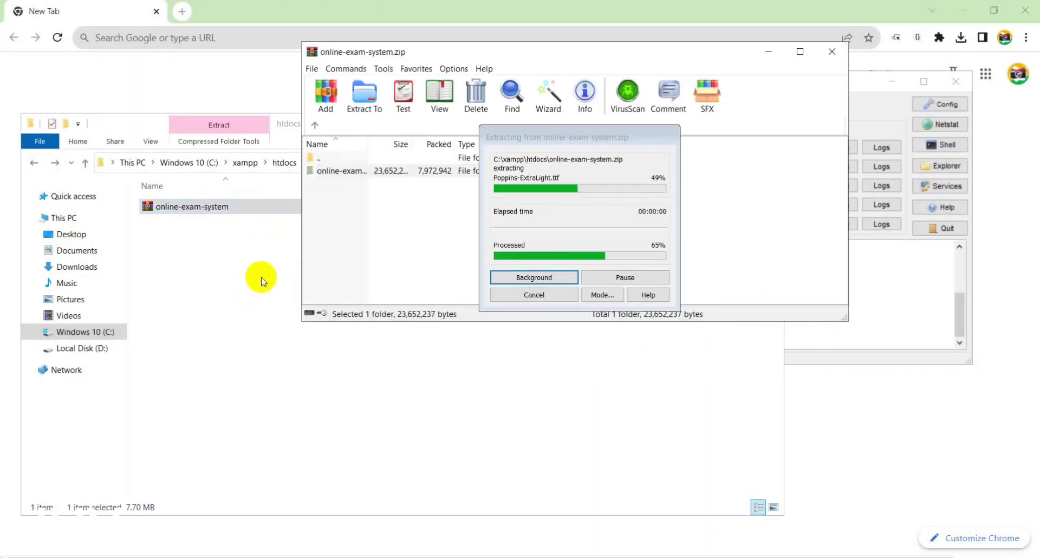
{"action": "double_click", "coordinate": [209, 205]}
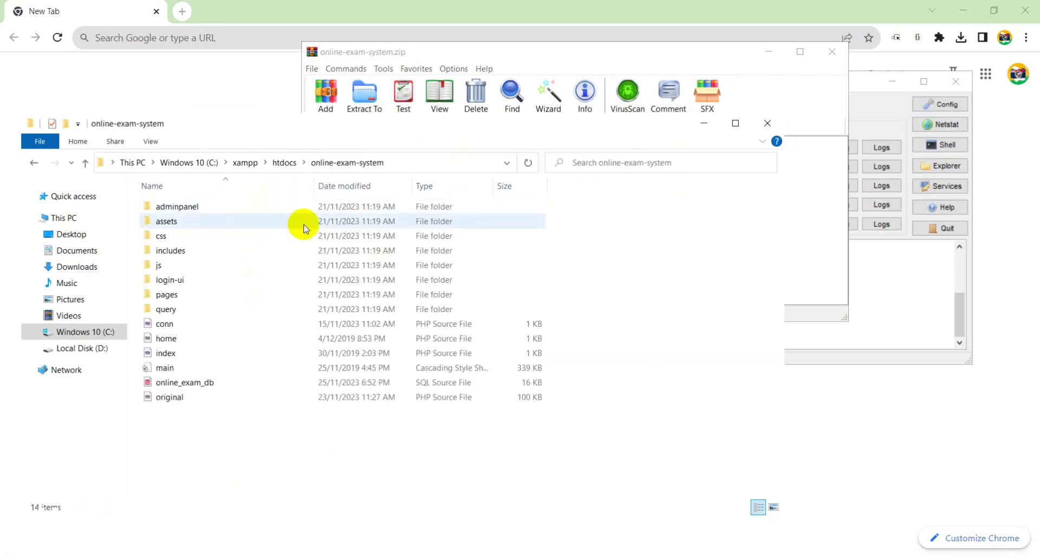
Select the online_exam_db SQL file and load localhost/phpmyadmin in Chrome
{"action": "left_click", "coordinate": [196, 382]}
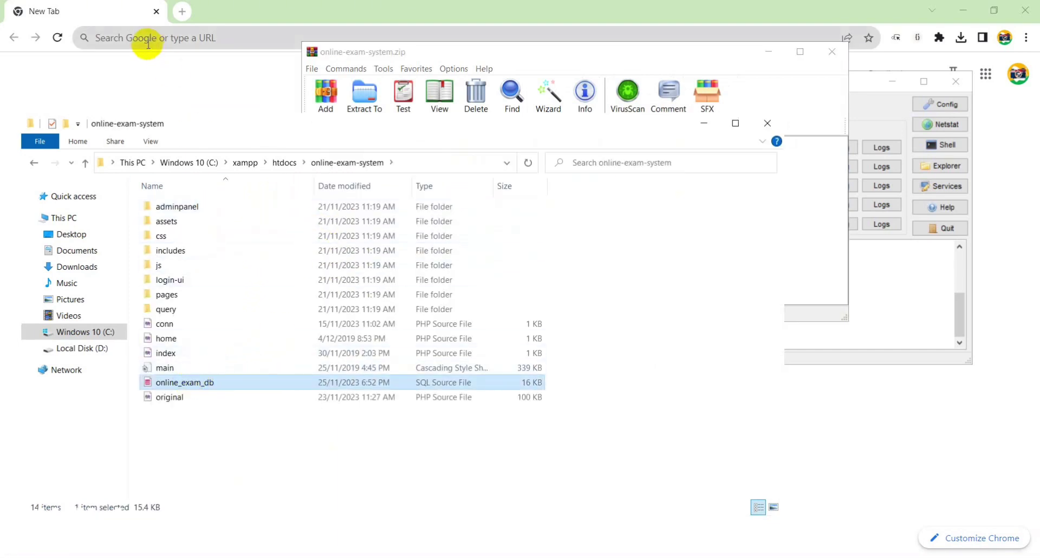
{"action": "left_click", "coordinate": [152, 42]}
{"action": "key", "text": "Return"}
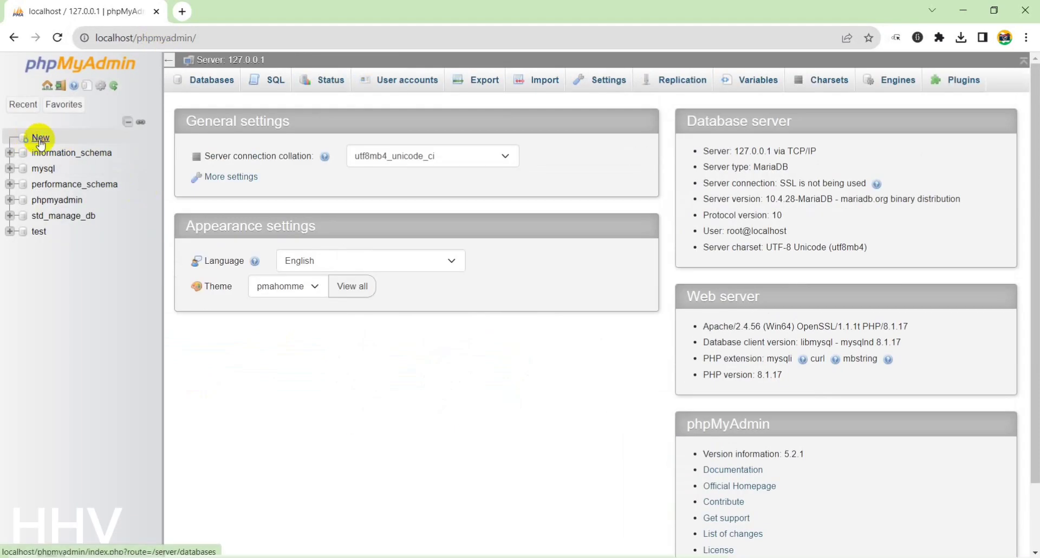
Copy the online_exam_db SQL file's name from the project folder
{"action": "left_click", "coordinate": [40, 140]}
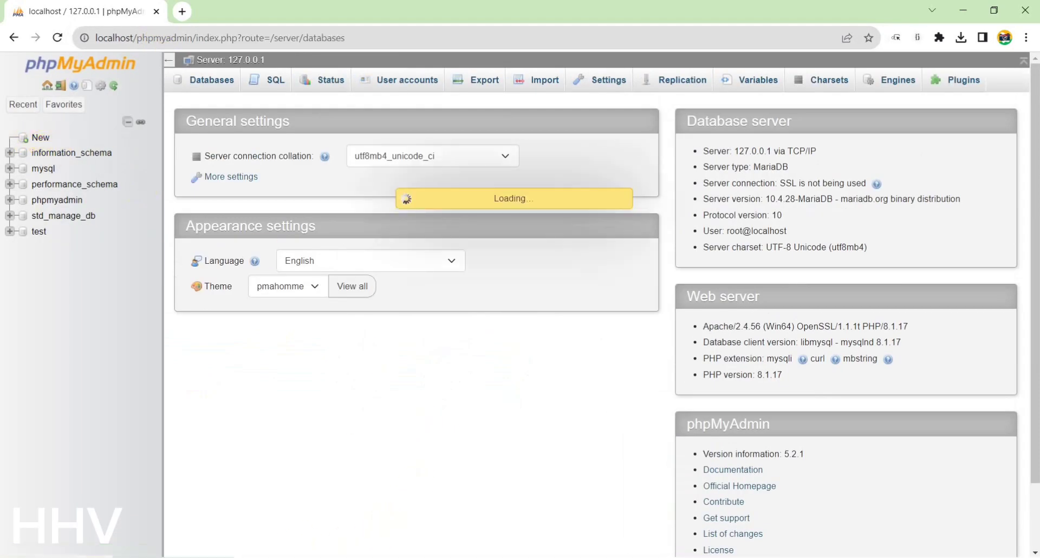
{"action": "left_click", "coordinate": [245, 555]}
{"action": "left_click", "coordinate": [204, 383]}
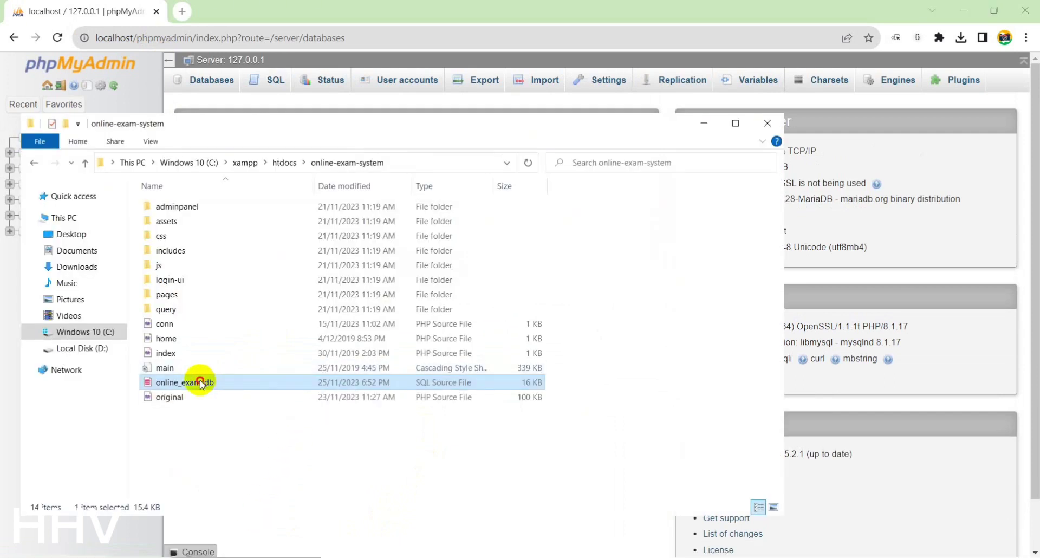
{"action": "left_click", "coordinate": [217, 382]}
{"action": "right_click", "coordinate": [207, 383]}
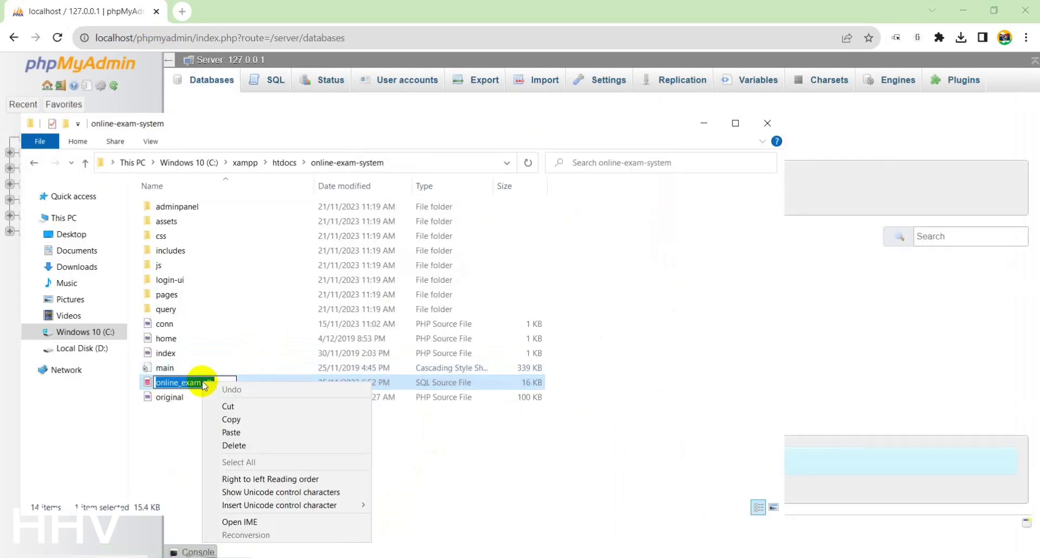
{"action": "left_click", "coordinate": [227, 424]}
Create the online_exam_db database with default collation and open its Import page
{"action": "left_click", "coordinate": [433, 5]}
{"action": "left_click", "coordinate": [255, 193]}
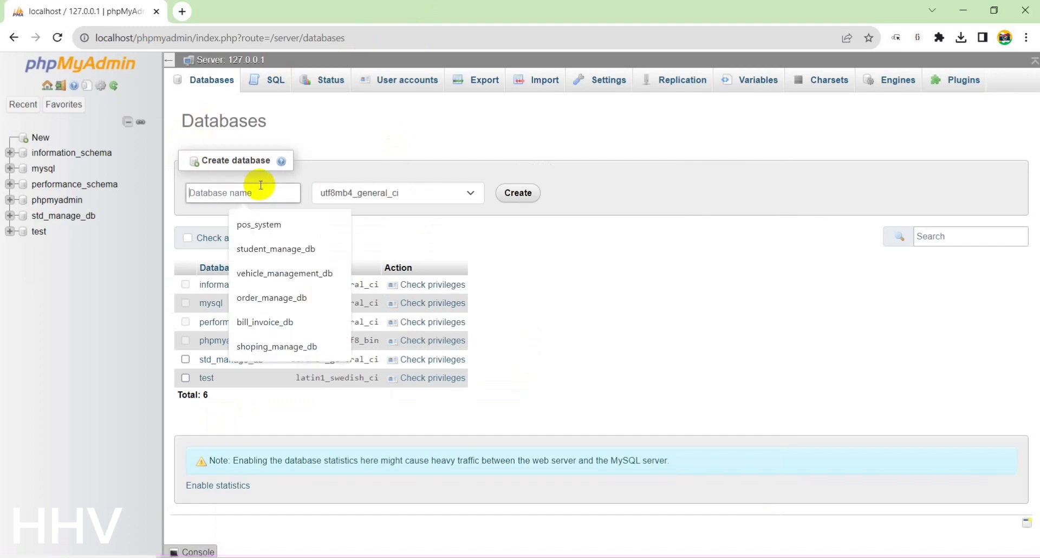
{"action": "right_click", "coordinate": [263, 189]}
{"action": "left_click", "coordinate": [295, 279]}
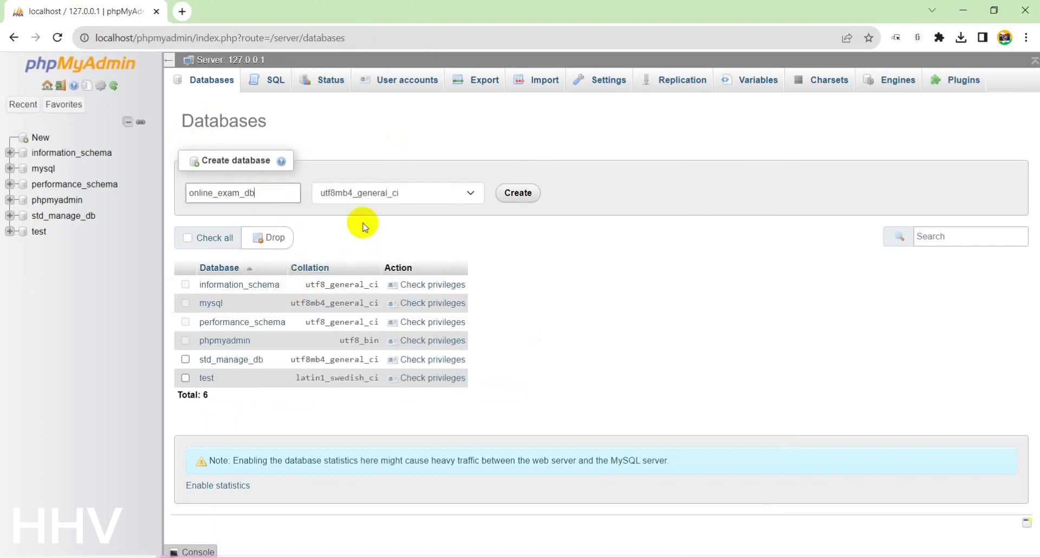
{"action": "left_click", "coordinate": [413, 205]}
{"action": "left_click_drag", "start_coordinate": [479, 395], "coordinate": [479, 215]}
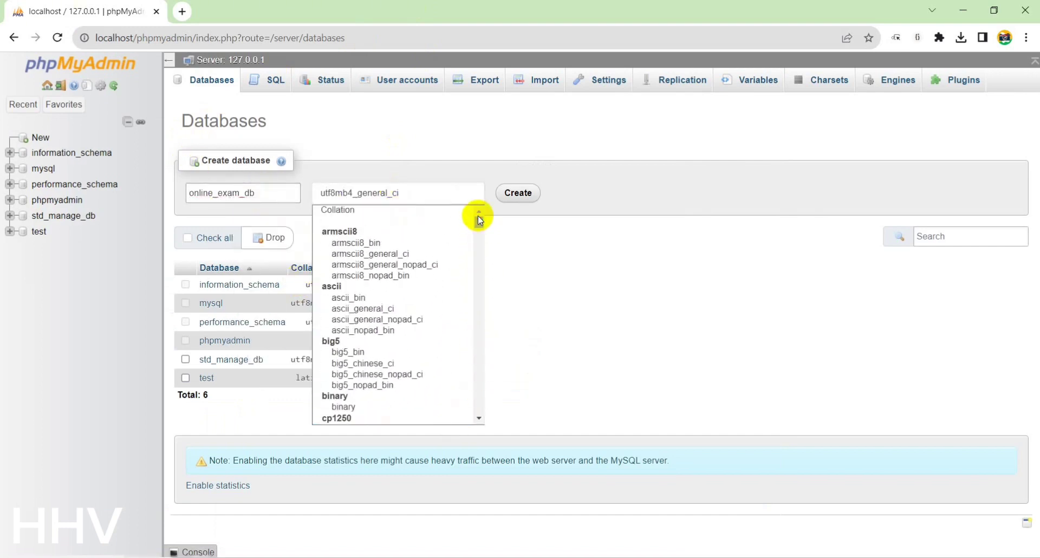
{"action": "left_click", "coordinate": [470, 209]}
{"action": "left_click", "coordinate": [515, 193]}
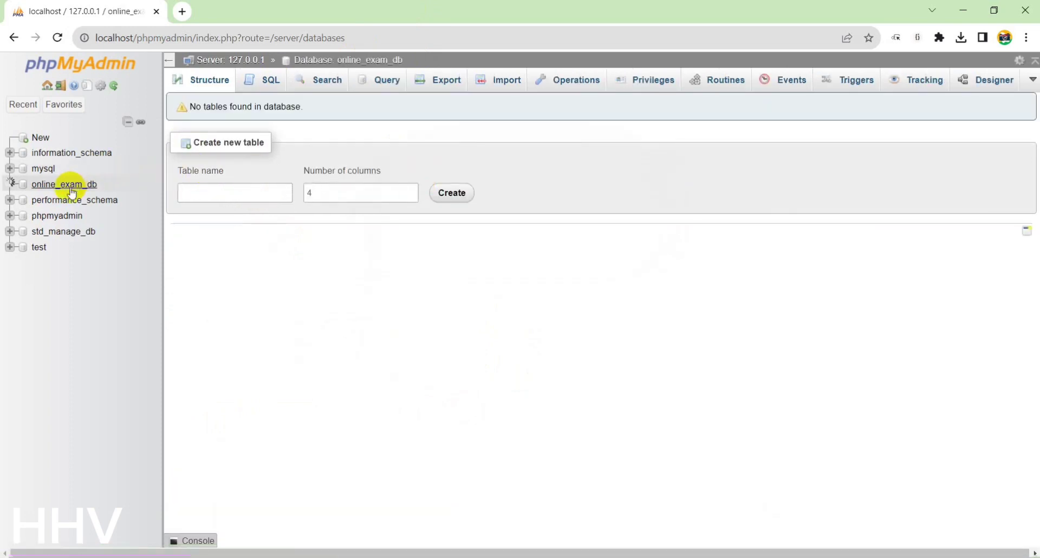
{"action": "left_click", "coordinate": [92, 184]}
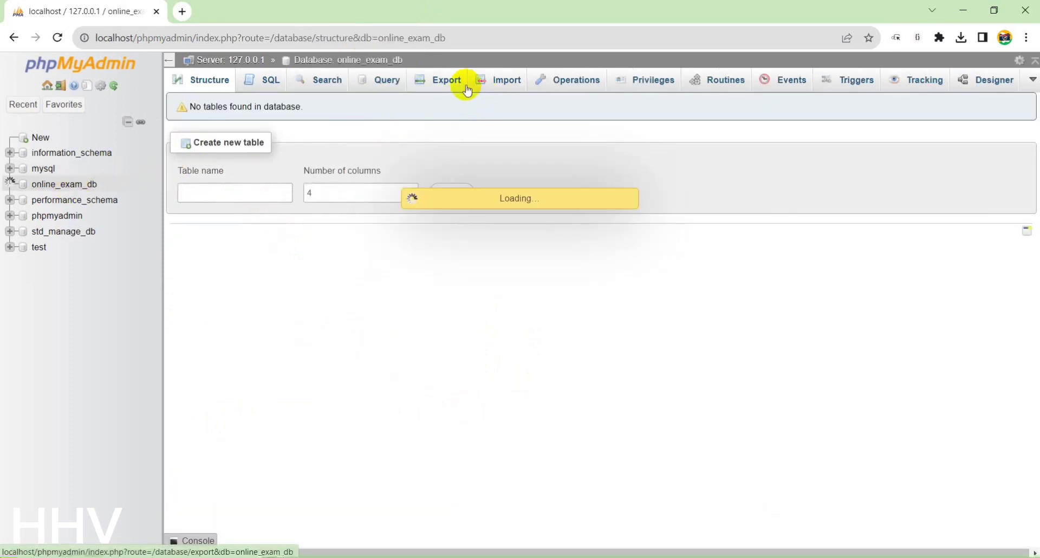
{"action": "left_click", "coordinate": [504, 84]}
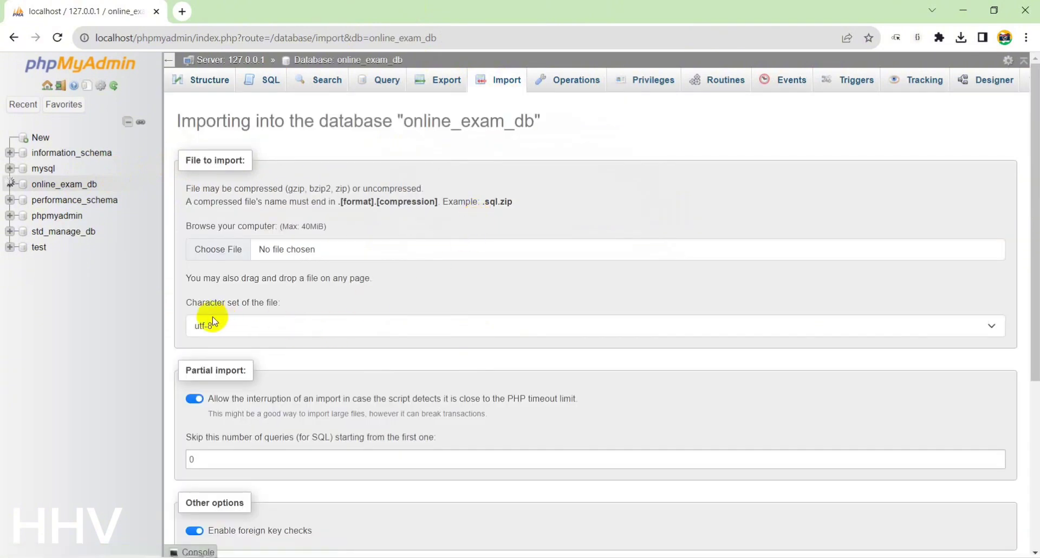
Choose C:\xampp\htdocs\online-exam-system\online_exam_db as the file to import
{"action": "left_click", "coordinate": [222, 255]}
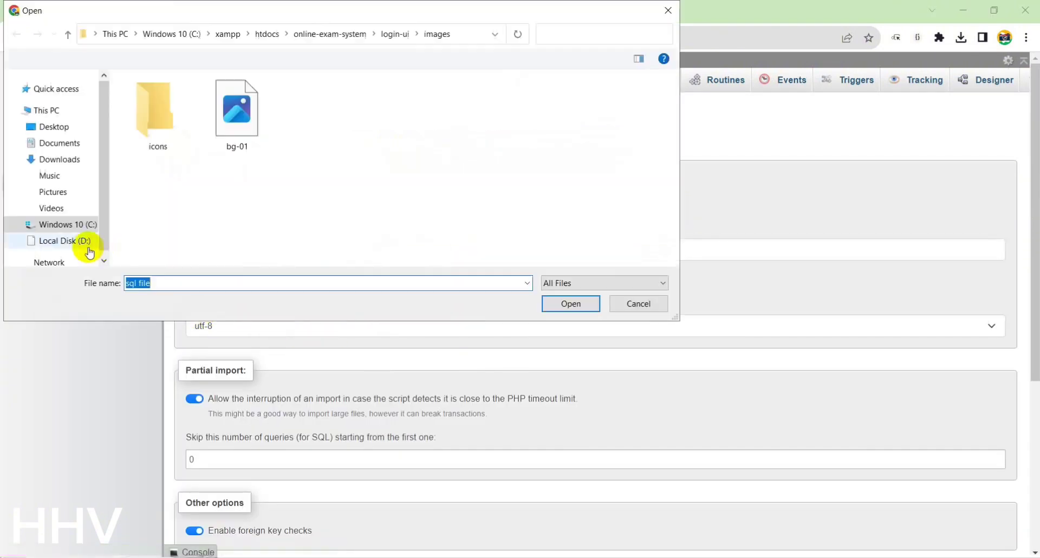
{"action": "left_click", "coordinate": [68, 224]}
{"action": "double_click", "coordinate": [190, 202]}
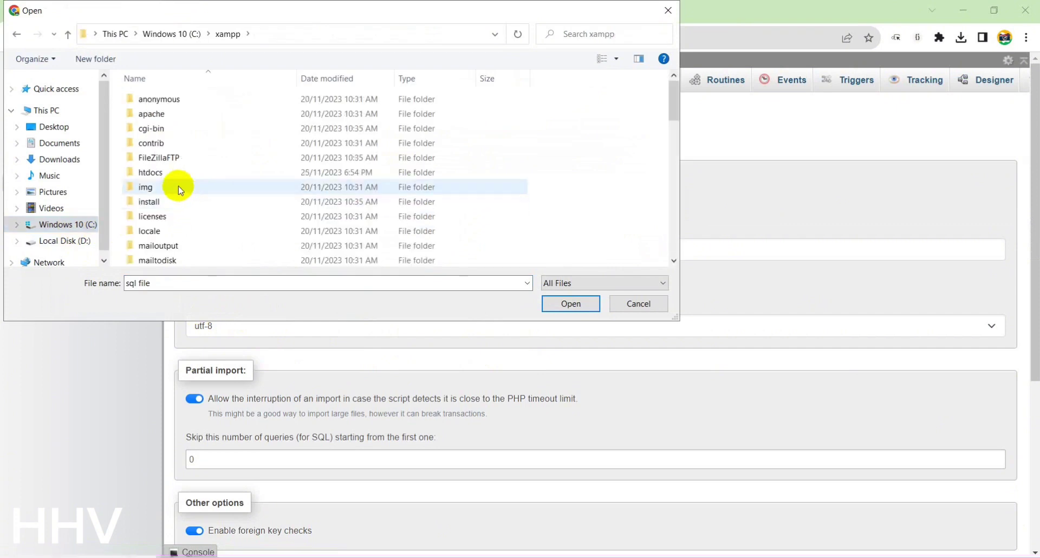
{"action": "double_click", "coordinate": [162, 173]}
{"action": "double_click", "coordinate": [191, 104]}
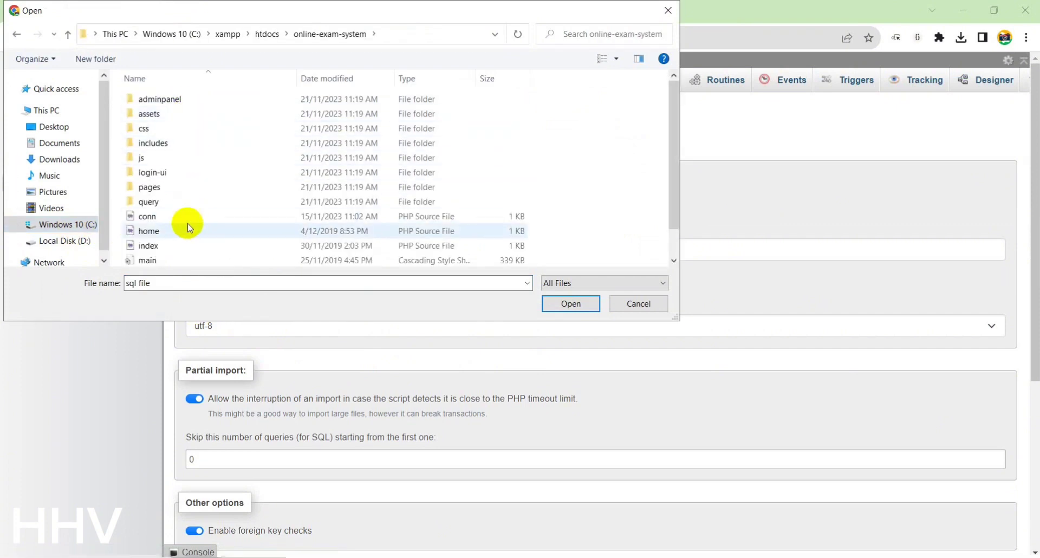
{"action": "scroll", "coordinate": [186, 209], "scroll_direction": "down", "scroll_amount": 1}
{"action": "left_click", "coordinate": [234, 242]}
{"action": "left_click", "coordinate": [571, 306]}
Run the import and show online_exam_db's new table list
{"action": "scroll", "coordinate": [576, 314], "scroll_direction": "down", "scroll_amount": 5}
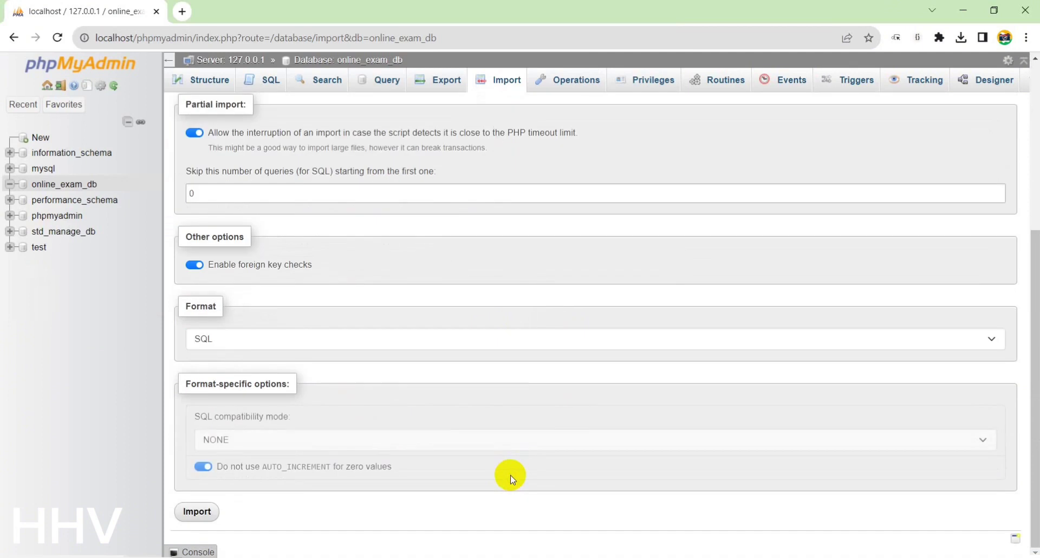
{"action": "left_click", "coordinate": [197, 512]}
{"action": "key", "text": "alt+Tab"}
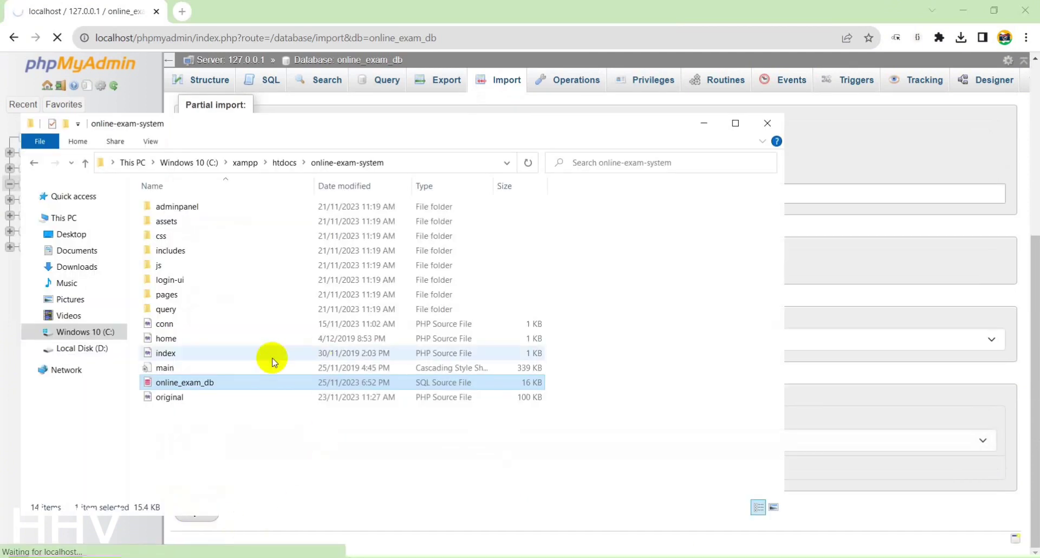
{"action": "left_click", "coordinate": [443, 4]}
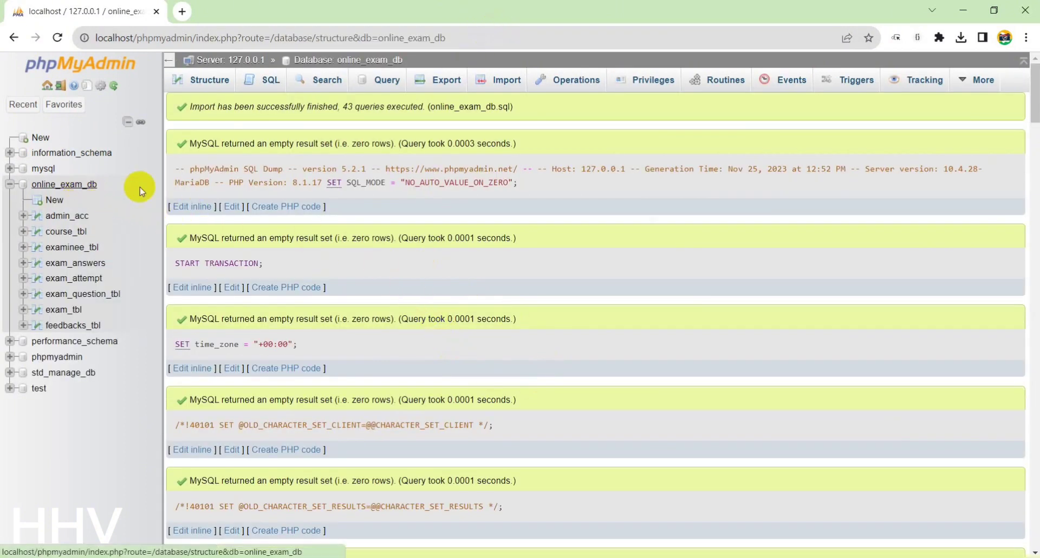
{"action": "left_click", "coordinate": [90, 184]}
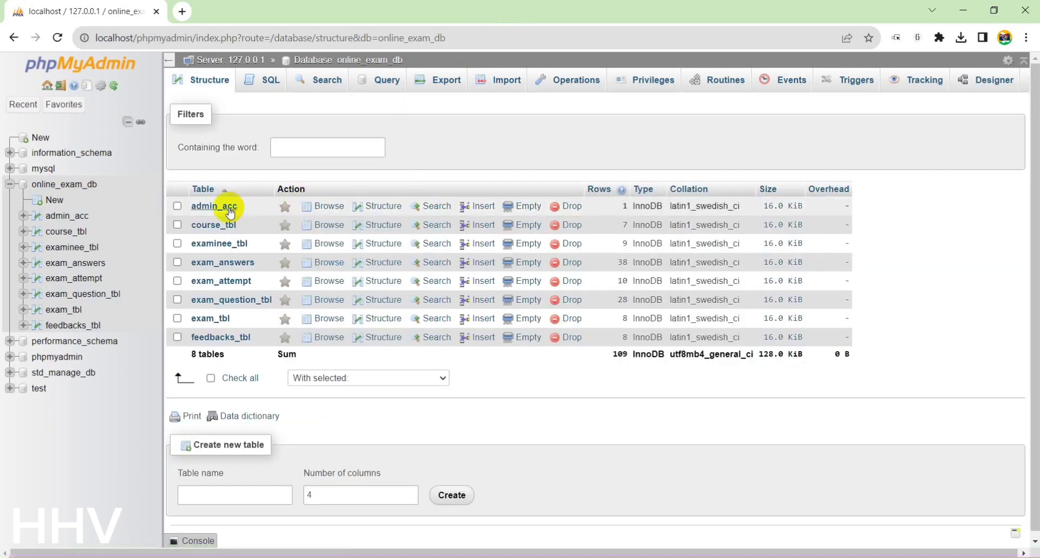
Browse the admin account row in admin_acc without editing it, then open a new Chrome tab
{"action": "left_click", "coordinate": [230, 206]}
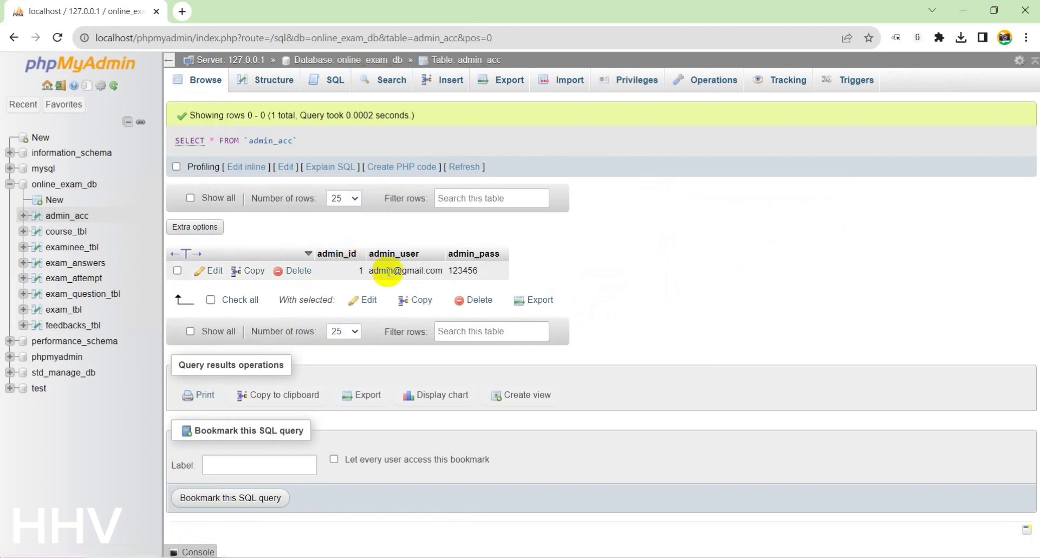
{"action": "double_click", "coordinate": [415, 270]}
{"action": "left_click", "coordinate": [563, 259]}
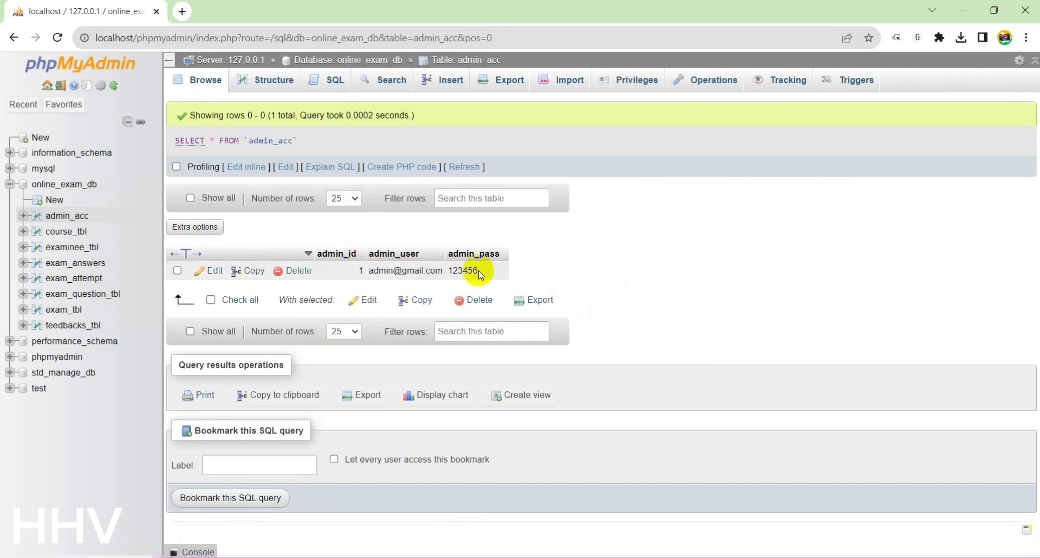
{"action": "left_click", "coordinate": [182, 12]}
Load localhost and open the online-exam-system student sign-in page
{"action": "type", "text": "lo"}
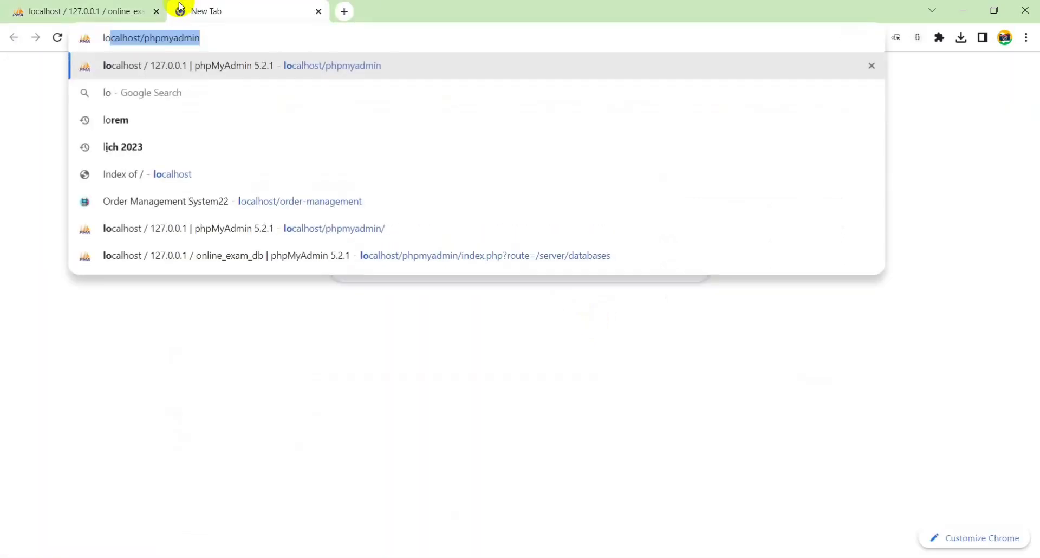
{"action": "type", "text": "calhost/p"}
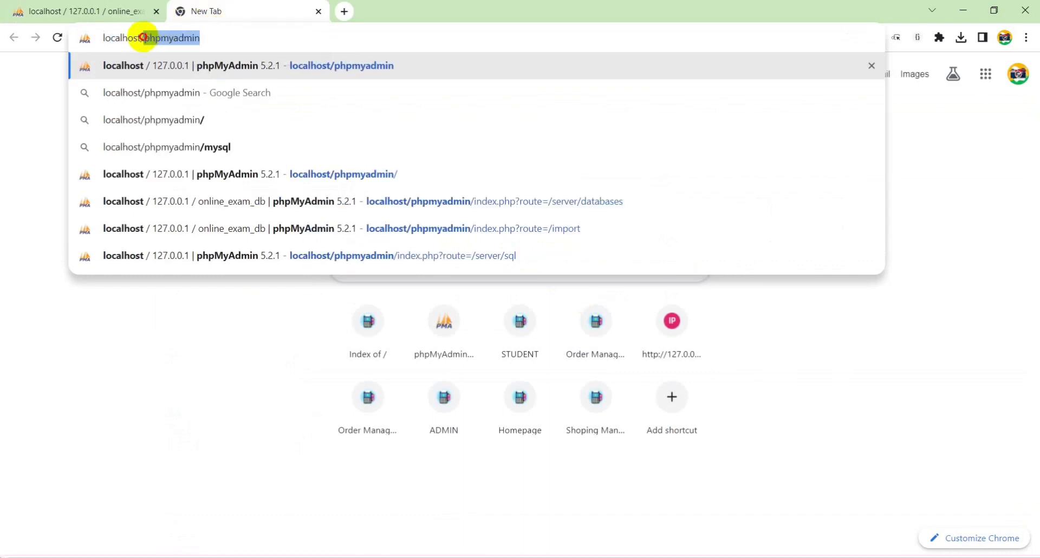
{"action": "key", "text": "BackSpace"}
{"action": "key", "text": "BackSpace"}
{"action": "key", "text": "BackSpace"}
{"action": "key", "text": "Return"}
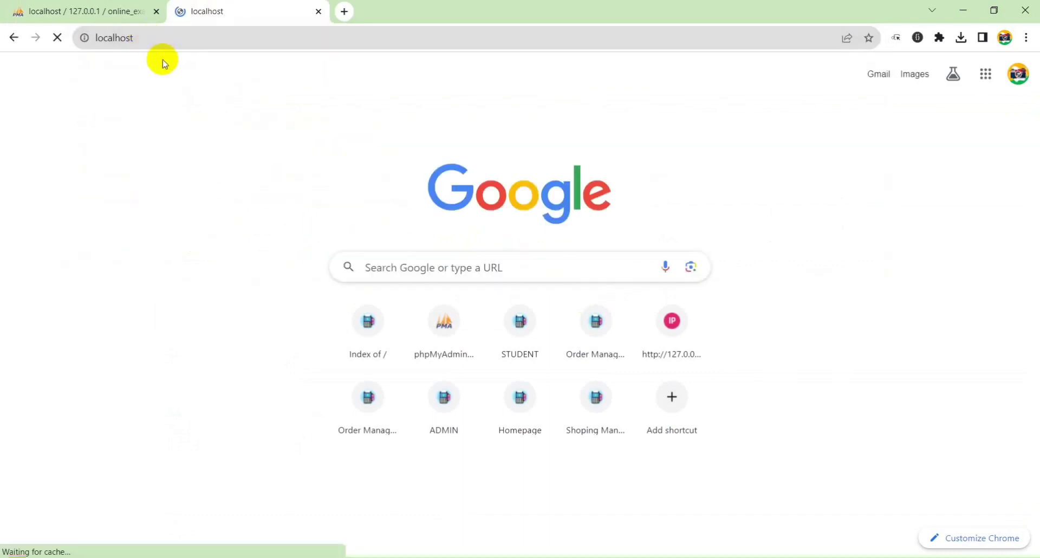
{"action": "left_click", "coordinate": [97, 162]}
Open the online-exam-system admin sign-in page, then return to the phpMyAdmin tab
{"action": "left_click", "coordinate": [265, 45]}
{"action": "key", "text": "ctrl+a"}
{"action": "key", "text": "BackSpace"}
{"action": "type", "text": "/"}
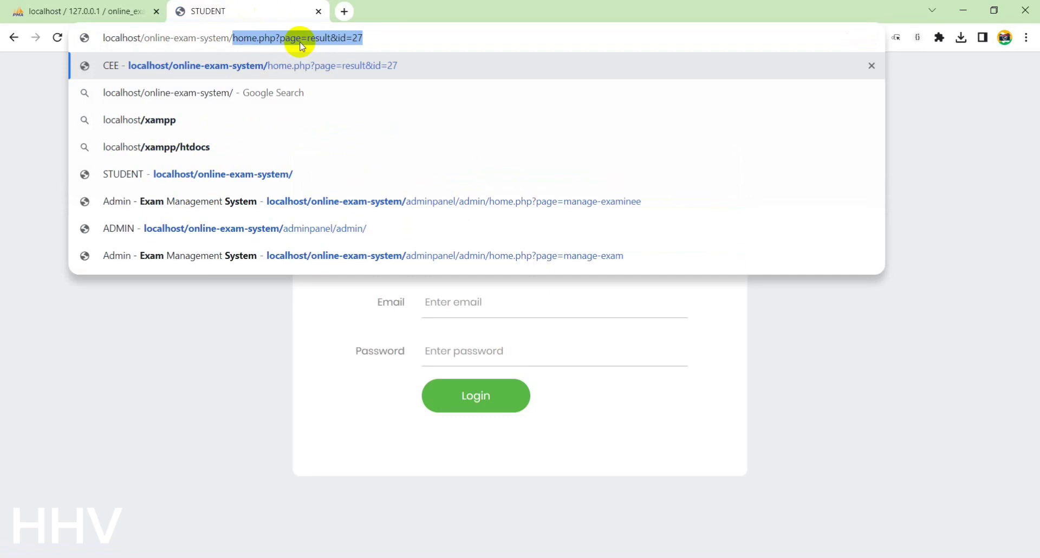
{"action": "left_click", "coordinate": [359, 206]}
{"action": "left_click", "coordinate": [366, 195]}
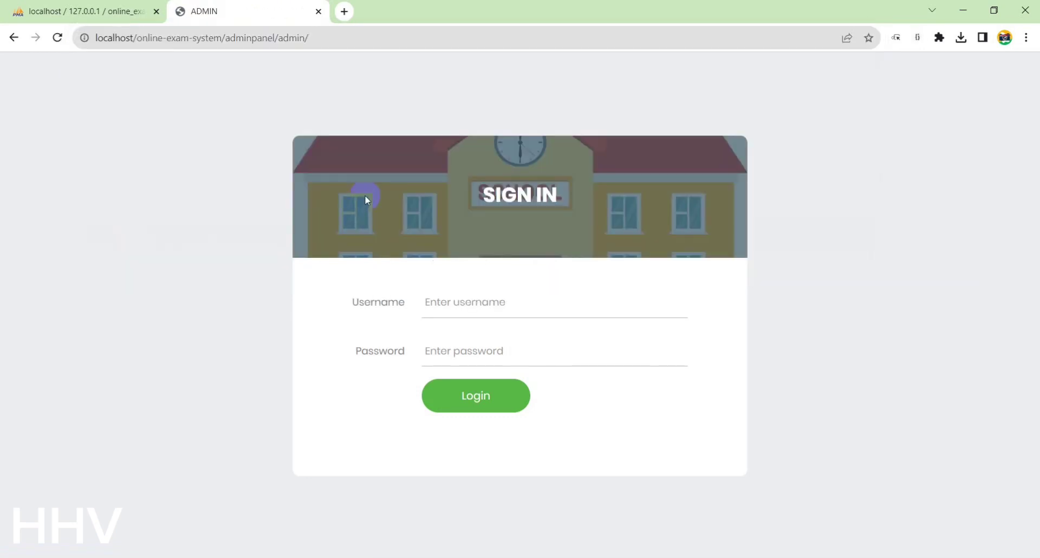
{"action": "left_click", "coordinate": [75, 8]}
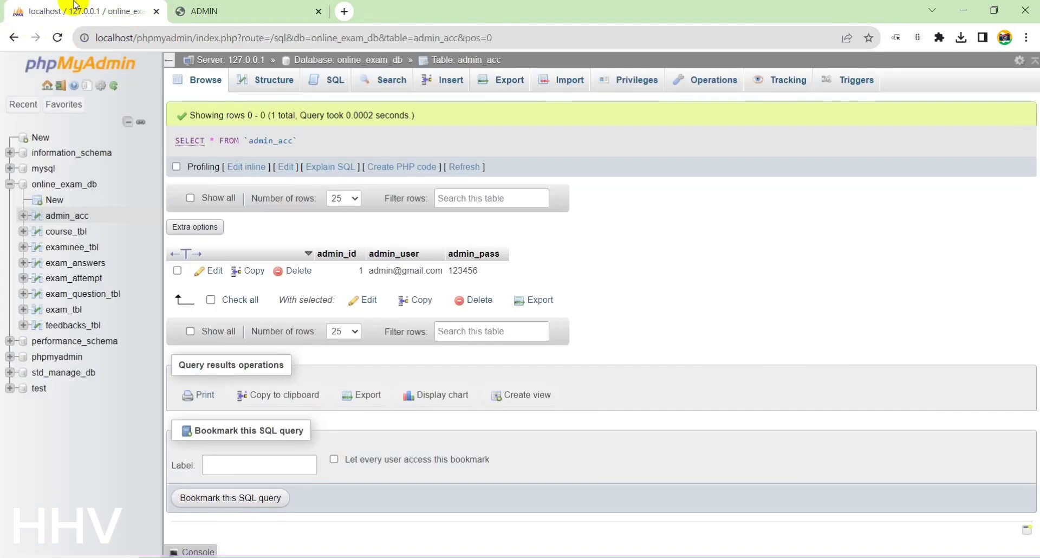
Browse course_tbl, examinee_tbl and exam_answers, then close the phpMyAdmin tab
{"action": "left_click", "coordinate": [75, 228]}
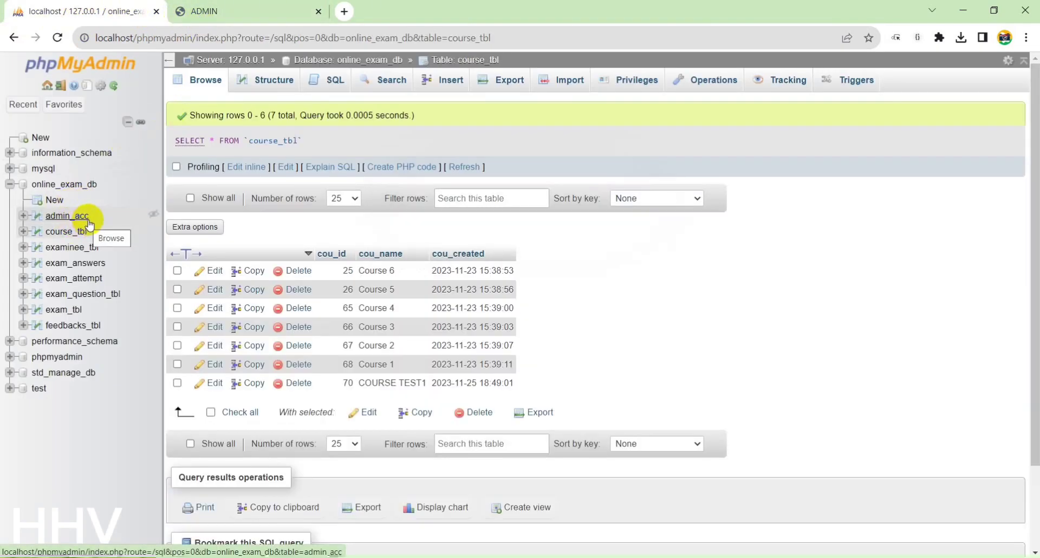
{"action": "left_click", "coordinate": [88, 249]}
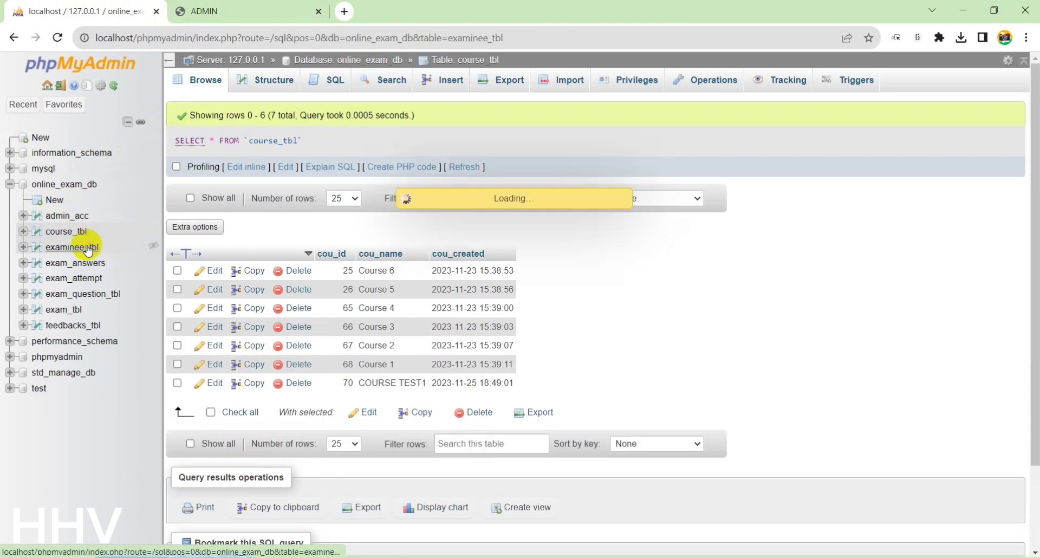
{"action": "left_click", "coordinate": [88, 266]}
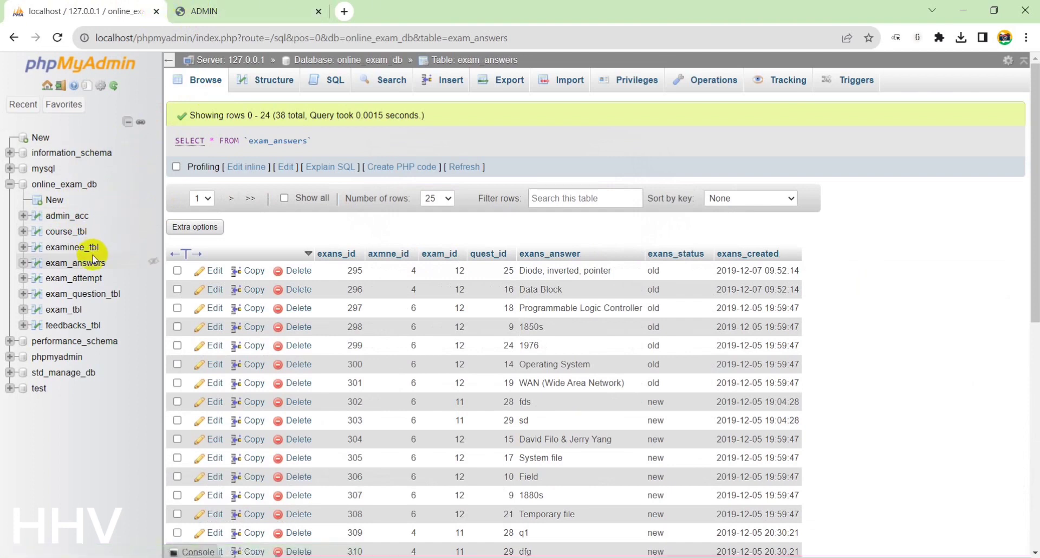
{"action": "left_click", "coordinate": [199, 10]}
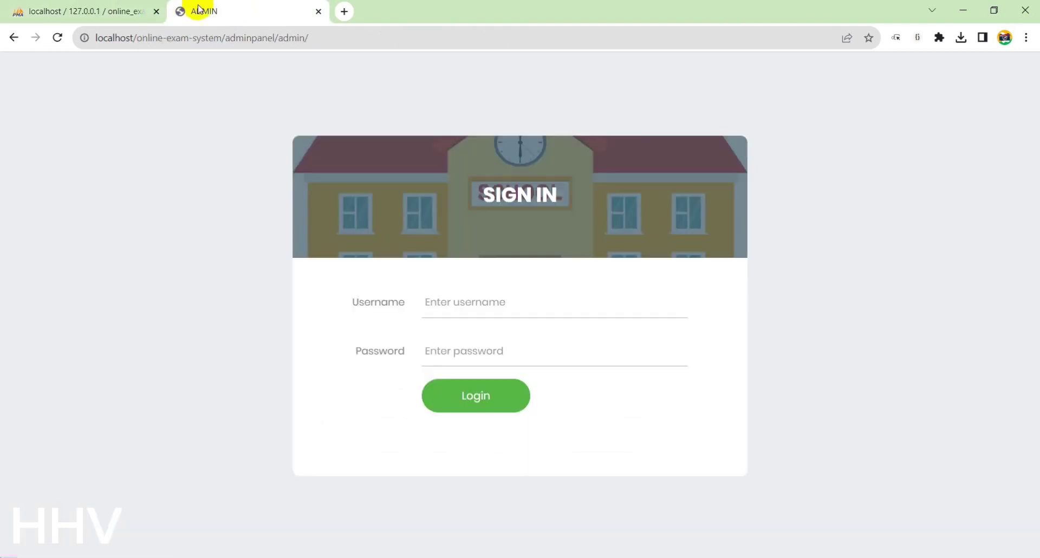
{"action": "left_click", "coordinate": [157, 12]}
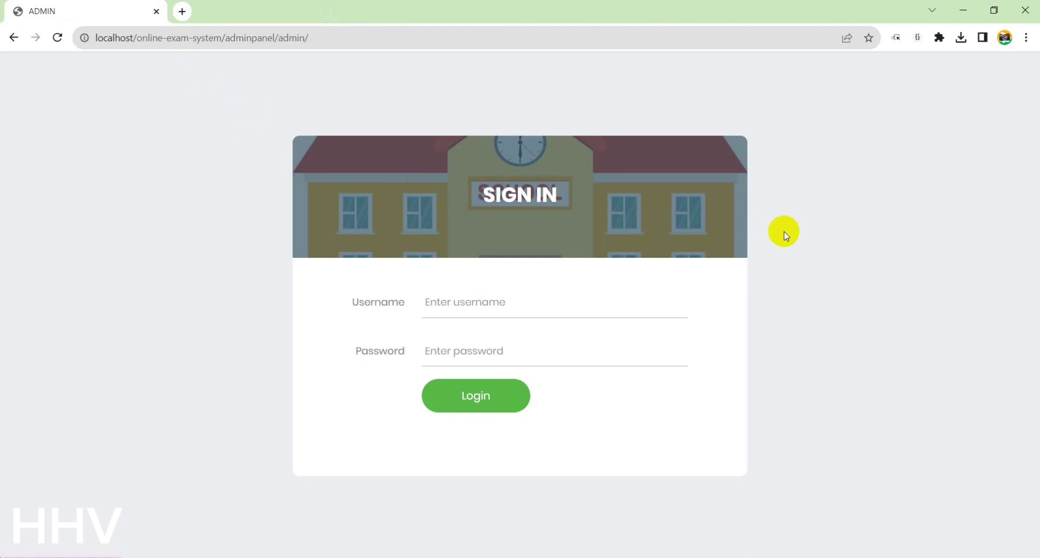